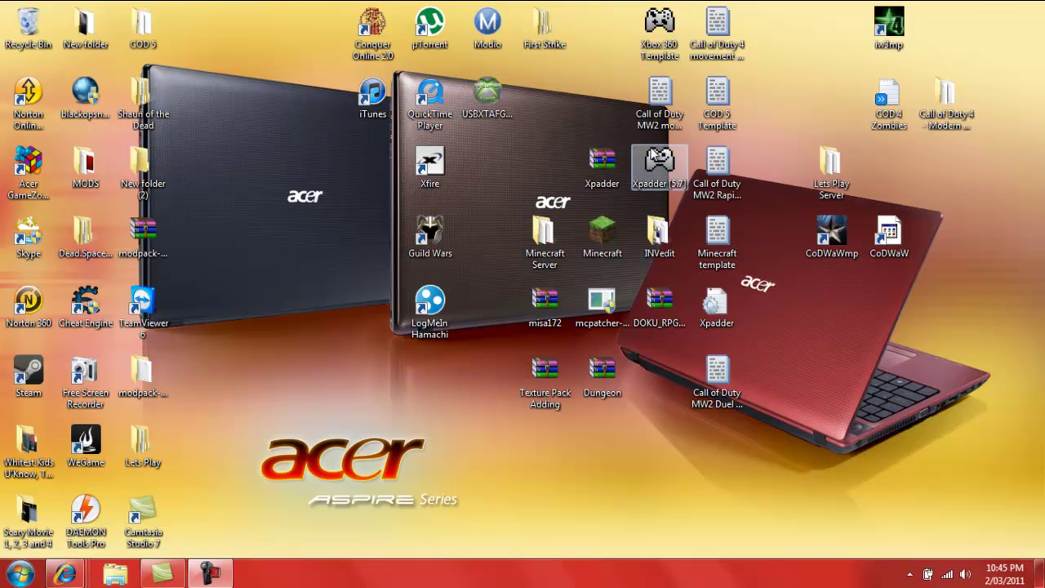
Launch Xpadder to show the Xbox 360 Template layout with the COD 5 Template profile
{"action": "double_click", "coordinate": [659, 163]}
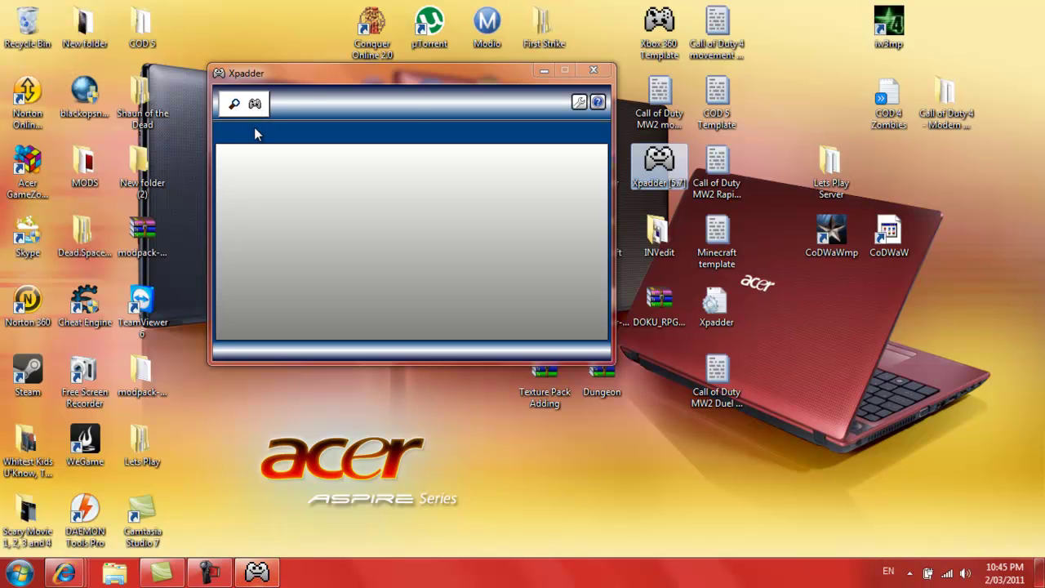
{"action": "left_click", "coordinate": [281, 110]}
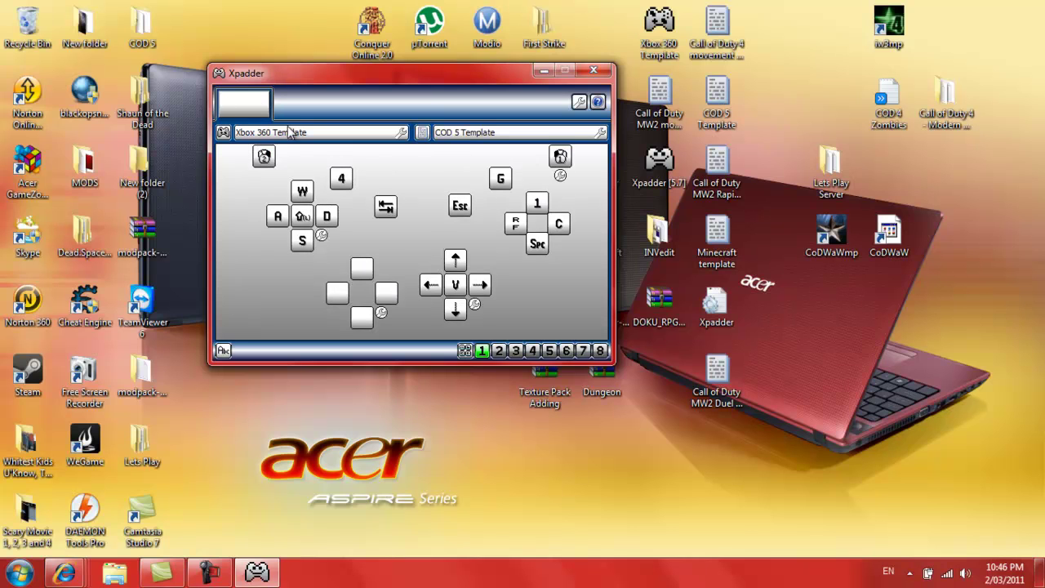
Start a new blank profile and a new controller layout, centring the Controller Settings window
{"action": "left_click", "coordinate": [422, 132]}
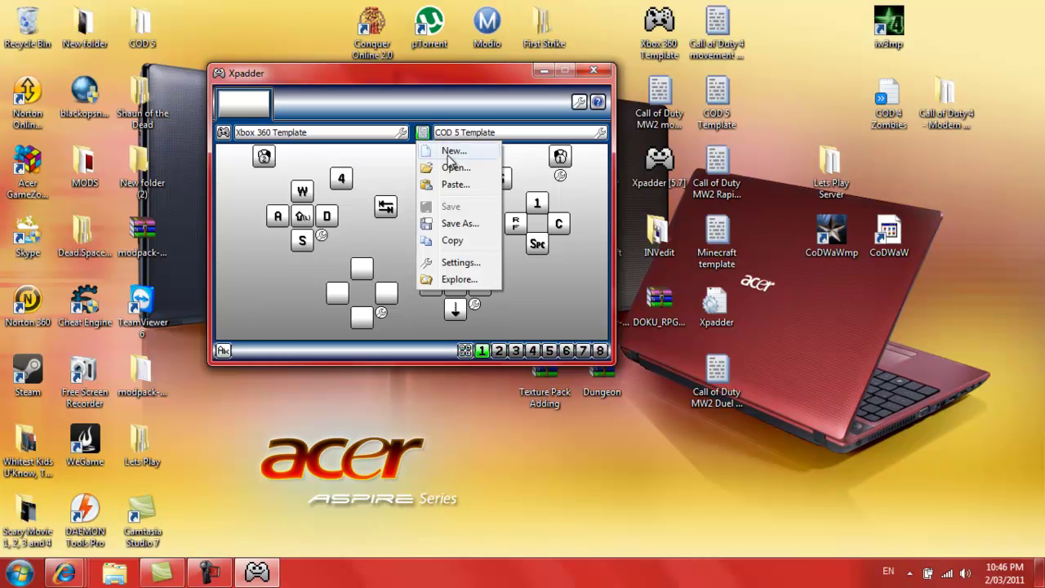
{"action": "left_click", "coordinate": [448, 116]}
{"action": "left_click", "coordinate": [223, 132]}
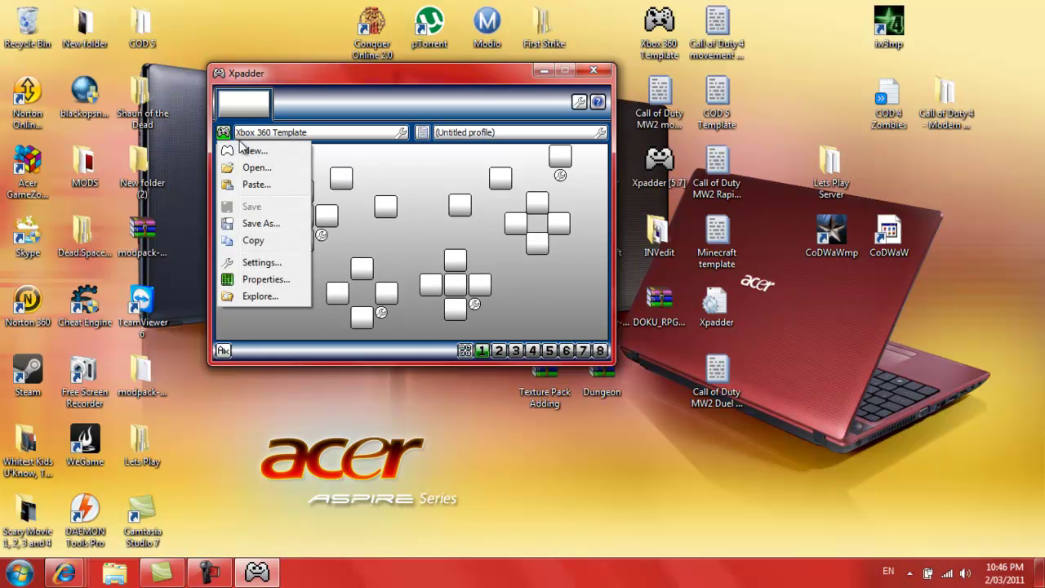
{"action": "left_click", "coordinate": [244, 147]}
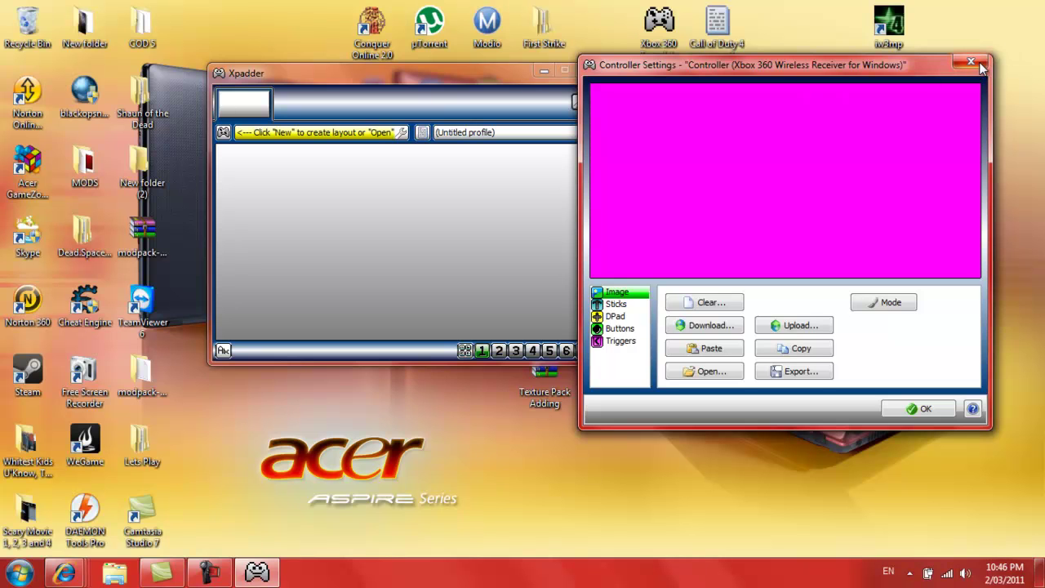
{"action": "left_click_drag", "start_coordinate": [727, 65], "coordinate": [424, 68]}
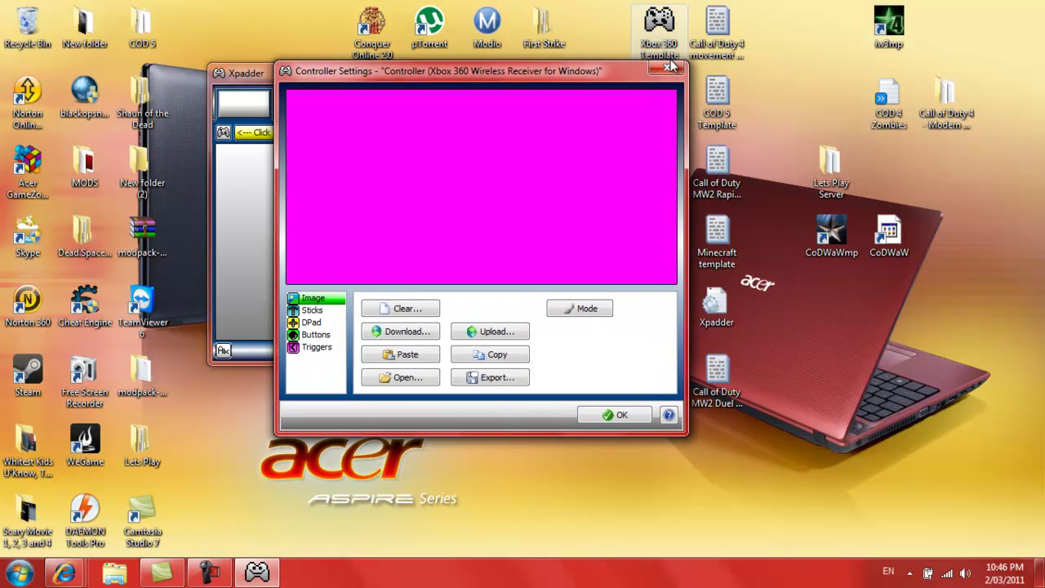
Enable and detect Stick 1 and Stick 2, then enable the D-pad and detect its directions
{"action": "left_click", "coordinate": [324, 313]}
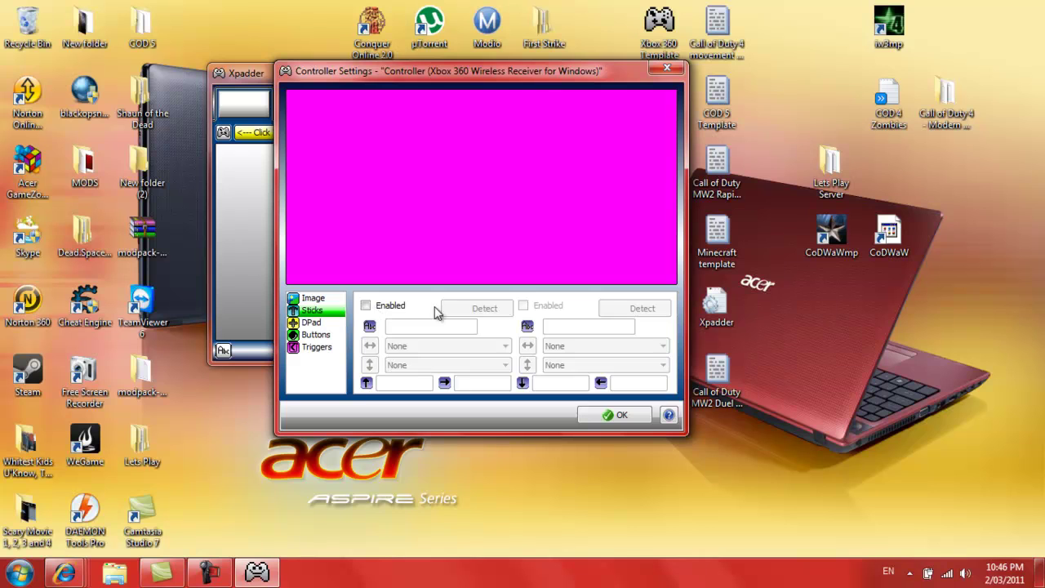
{"action": "left_click", "coordinate": [366, 306]}
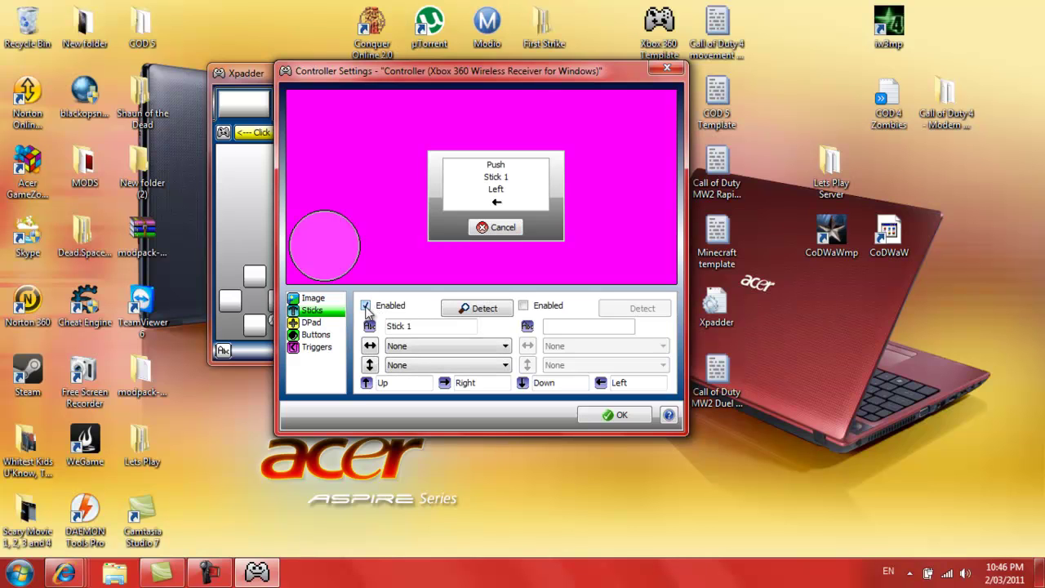
{"action": "left_click", "coordinate": [525, 307]}
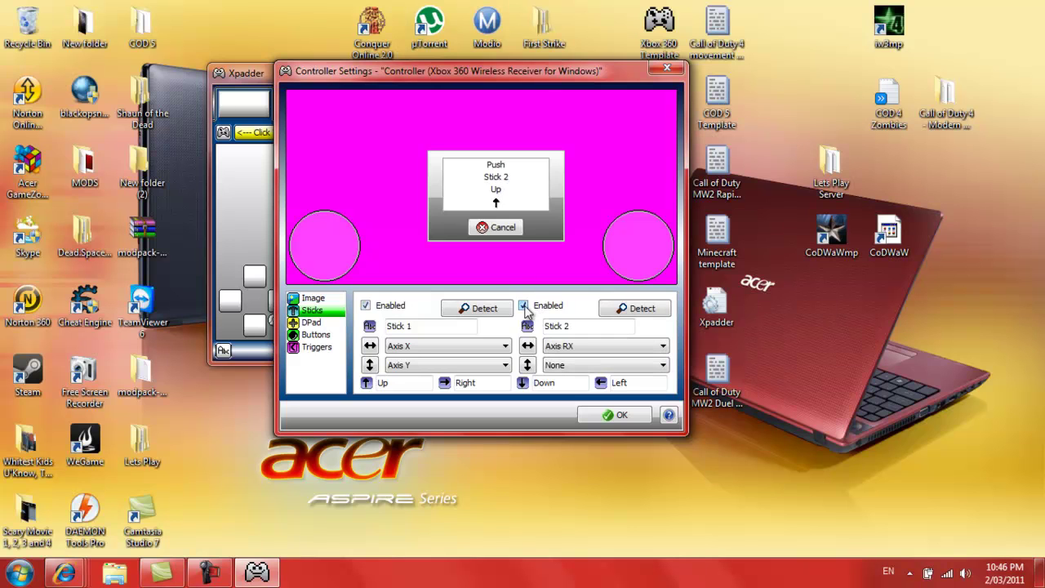
{"action": "left_click", "coordinate": [316, 324]}
{"action": "left_click", "coordinate": [375, 309]}
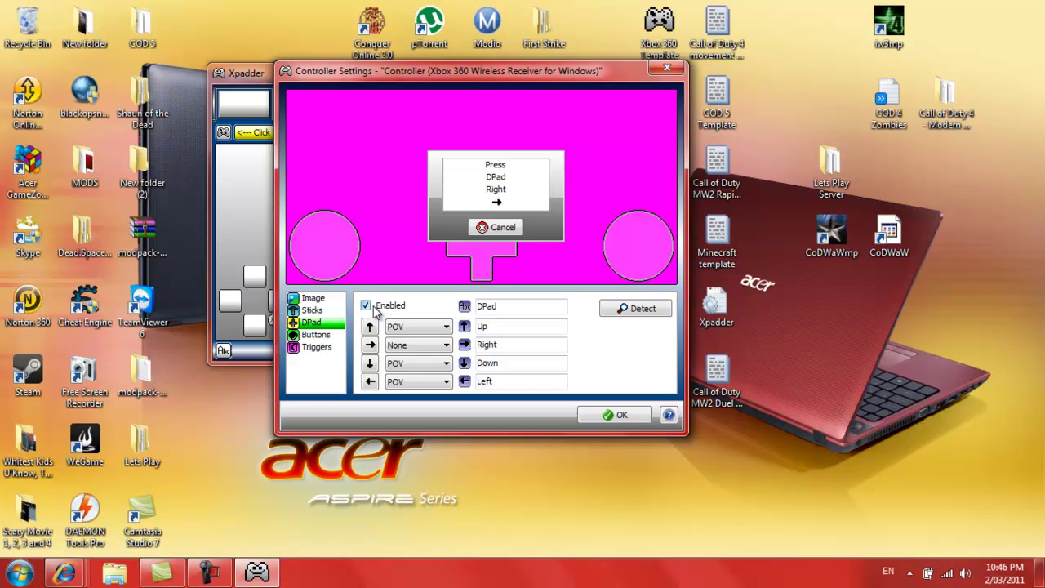
Add Buttons 1–4 and arrange them in a diamond at the layout's upper right
{"action": "left_click", "coordinate": [327, 337]}
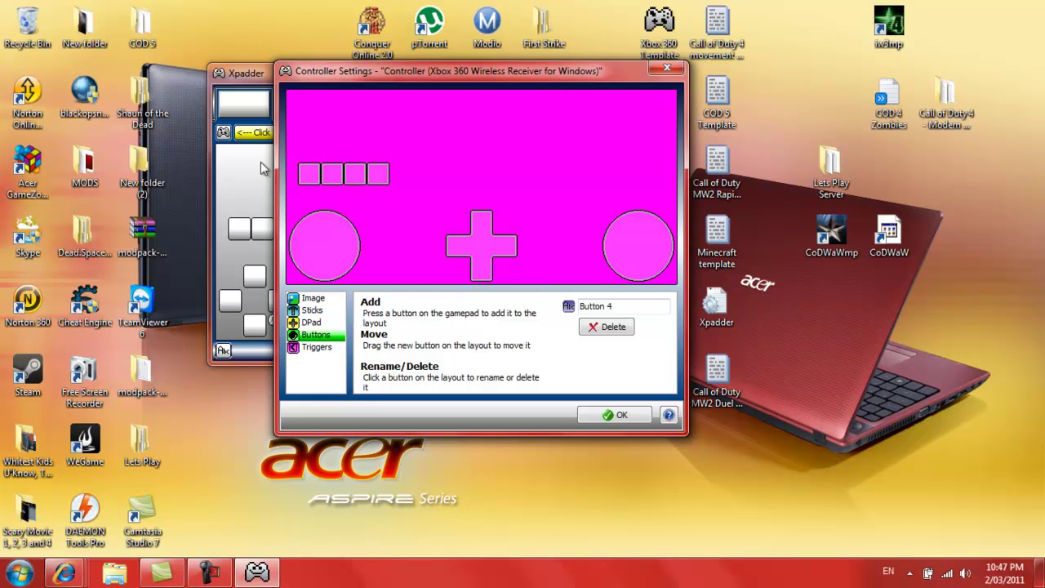
{"action": "left_click_drag", "start_coordinate": [305, 173], "coordinate": [594, 163]}
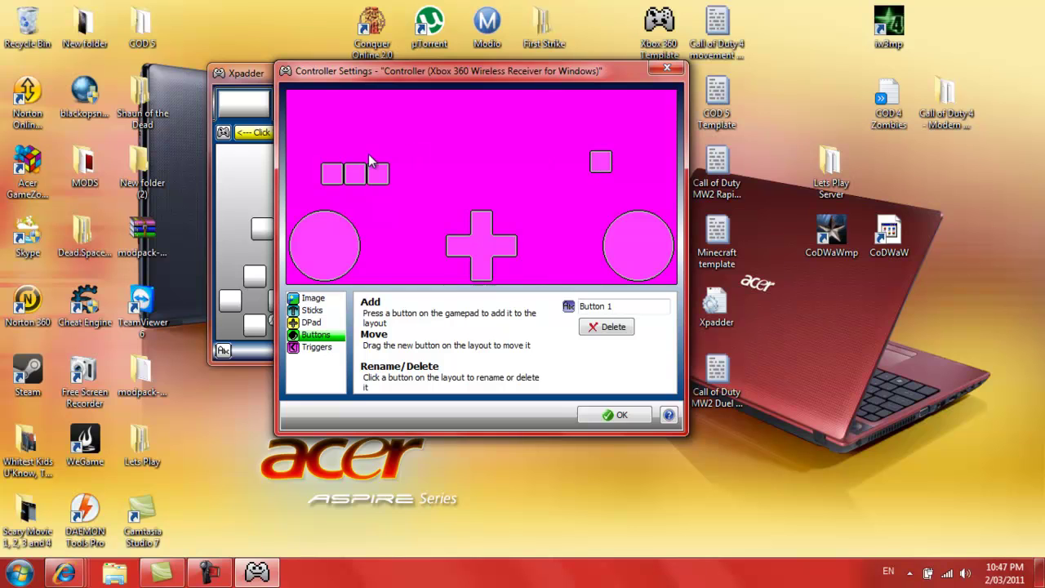
{"action": "left_click_drag", "start_coordinate": [333, 175], "coordinate": [626, 145]}
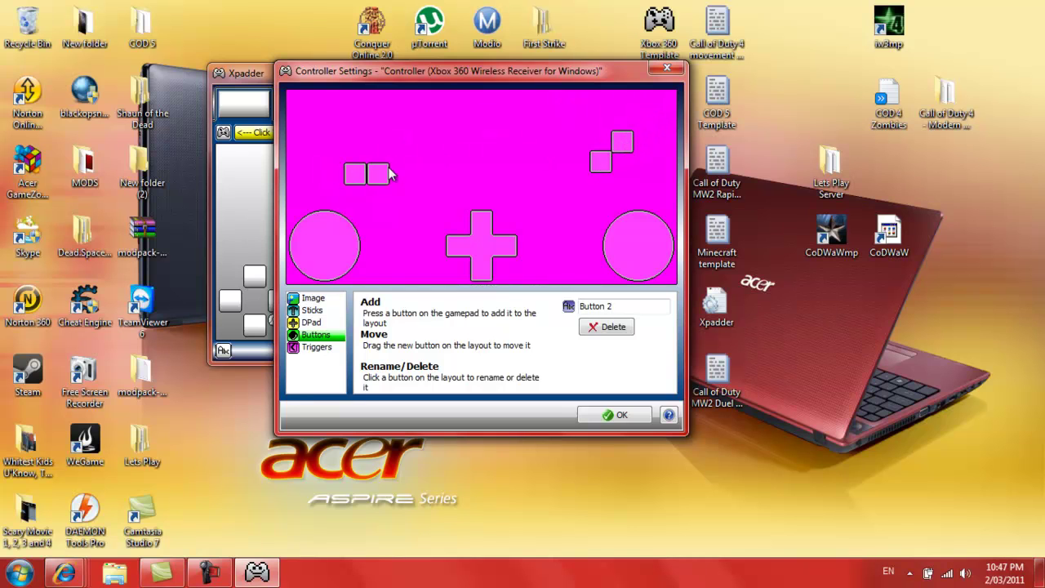
{"action": "left_click_drag", "start_coordinate": [363, 172], "coordinate": [590, 144]}
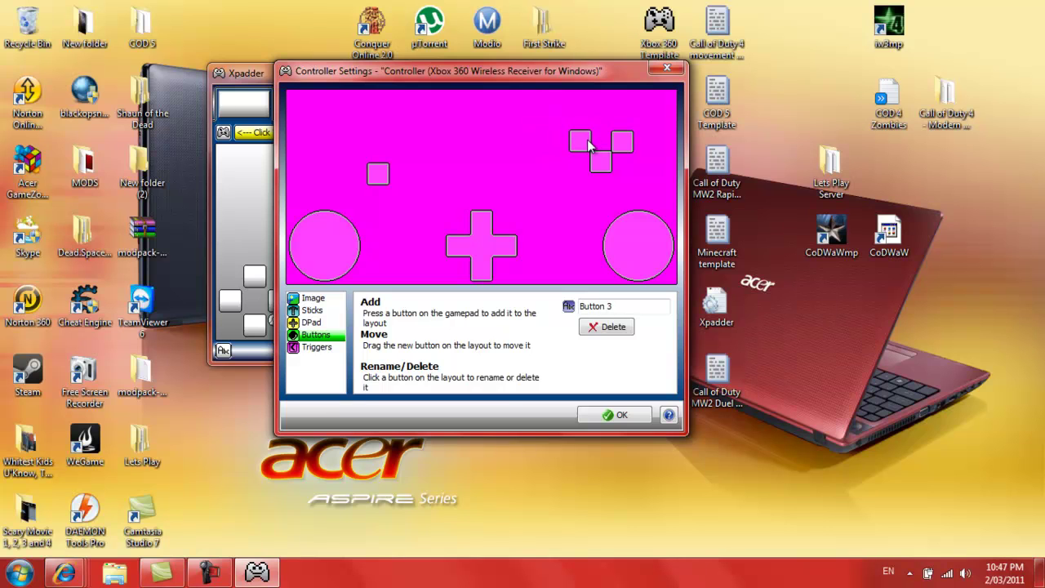
{"action": "left_click_drag", "start_coordinate": [384, 174], "coordinate": [604, 127]}
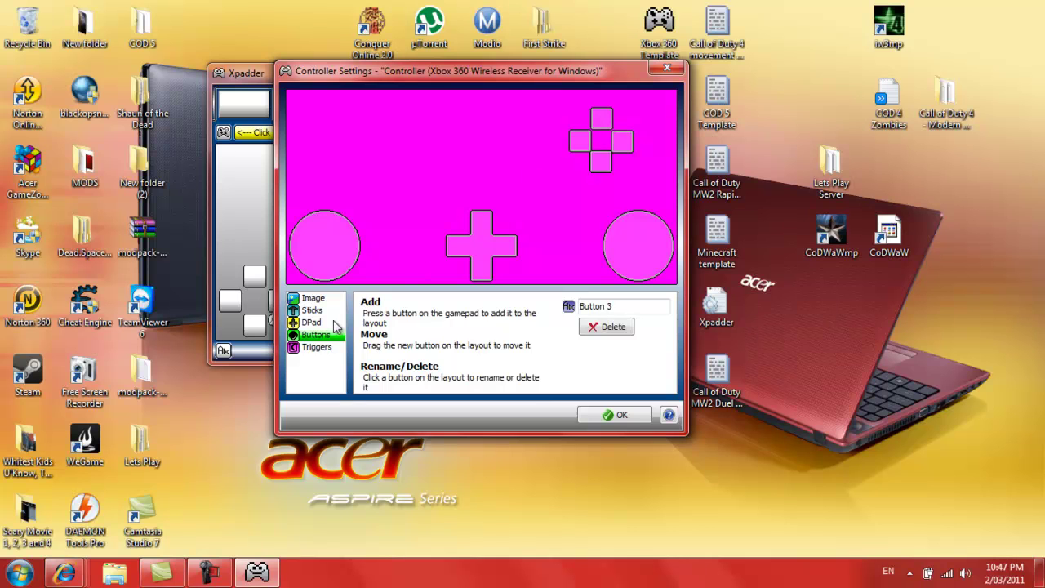
Enable and detect both triggers, then place Buttons 5 and 6 in the upper area
{"action": "left_click", "coordinate": [316, 347]}
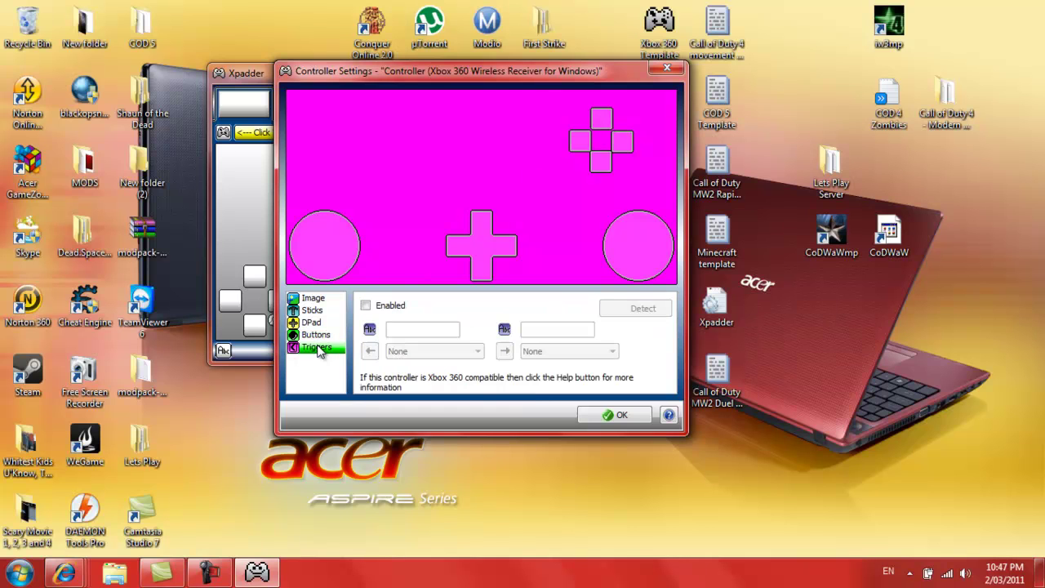
{"action": "left_click", "coordinate": [365, 305]}
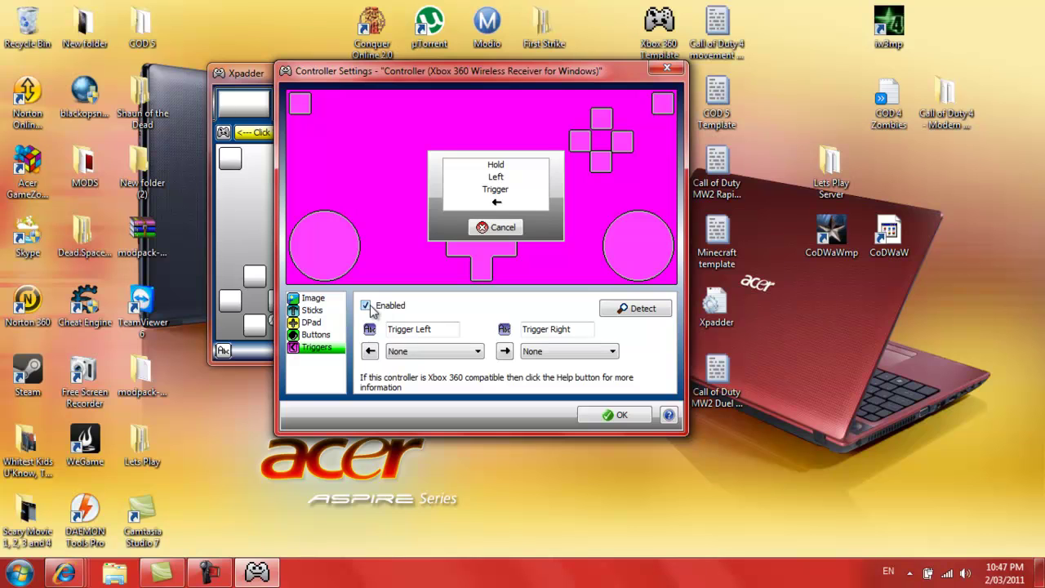
{"action": "left_click", "coordinate": [314, 336]}
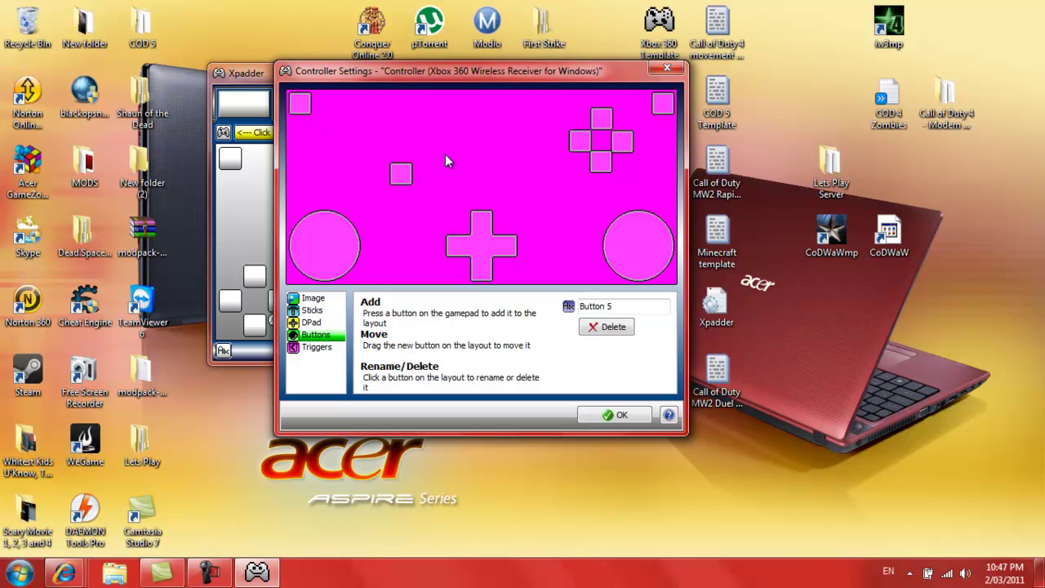
{"action": "left_click_drag", "start_coordinate": [404, 176], "coordinate": [375, 139]}
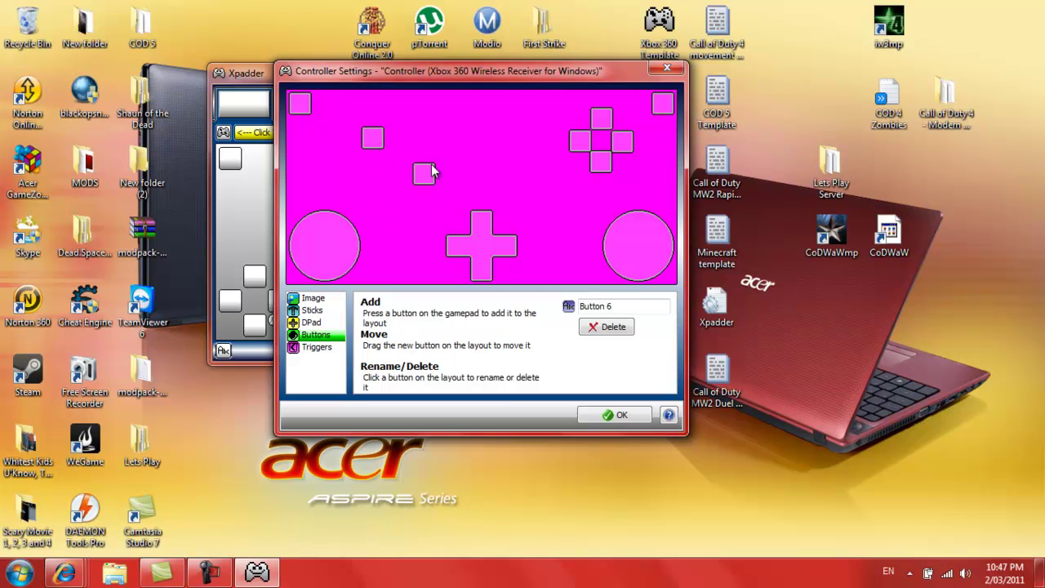
{"action": "left_click_drag", "start_coordinate": [433, 172], "coordinate": [552, 119]}
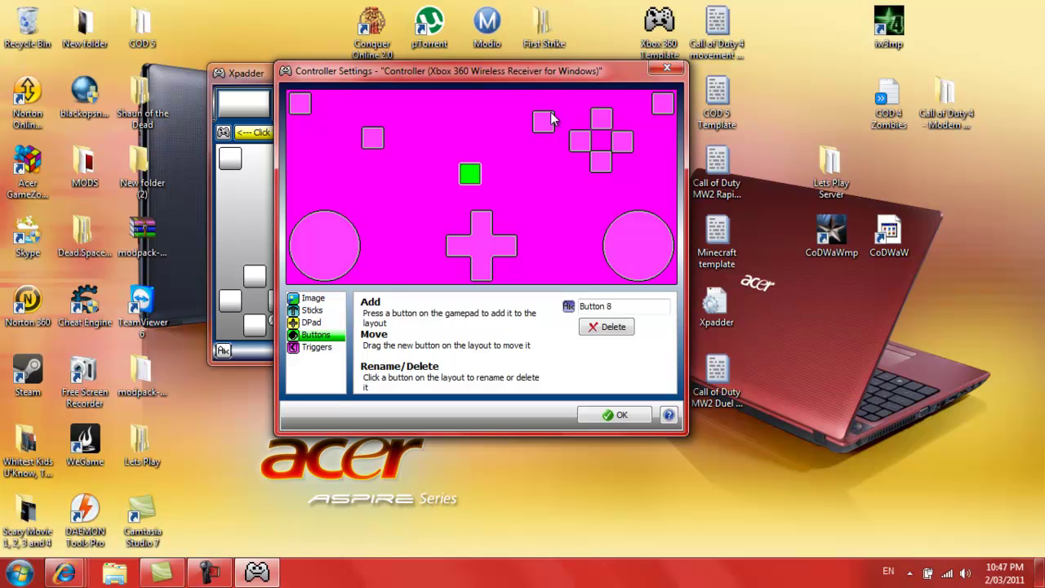
Place Buttons 7 and 8 mid-layout and centre Buttons 9 and 10 inside the stick circles
{"action": "left_click_drag", "start_coordinate": [475, 184], "coordinate": [523, 171]}
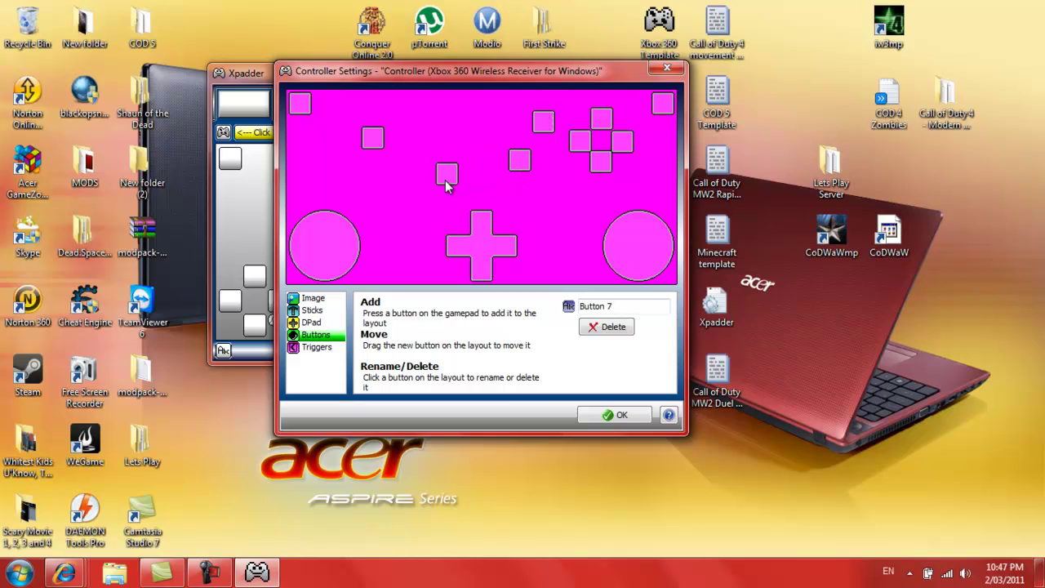
{"action": "left_click_drag", "start_coordinate": [445, 179], "coordinate": [434, 174]}
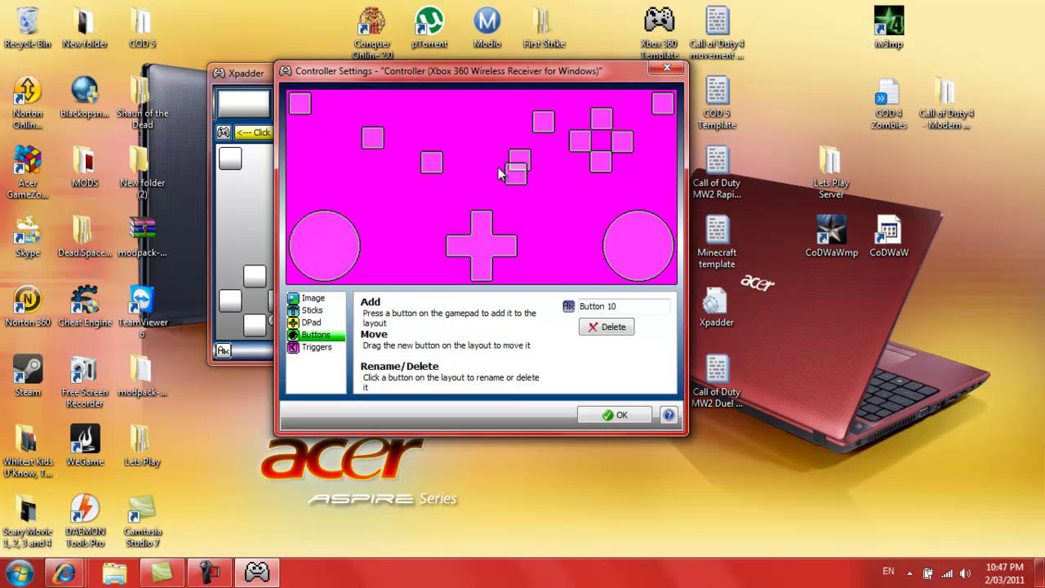
{"action": "left_click_drag", "start_coordinate": [519, 173], "coordinate": [642, 252]}
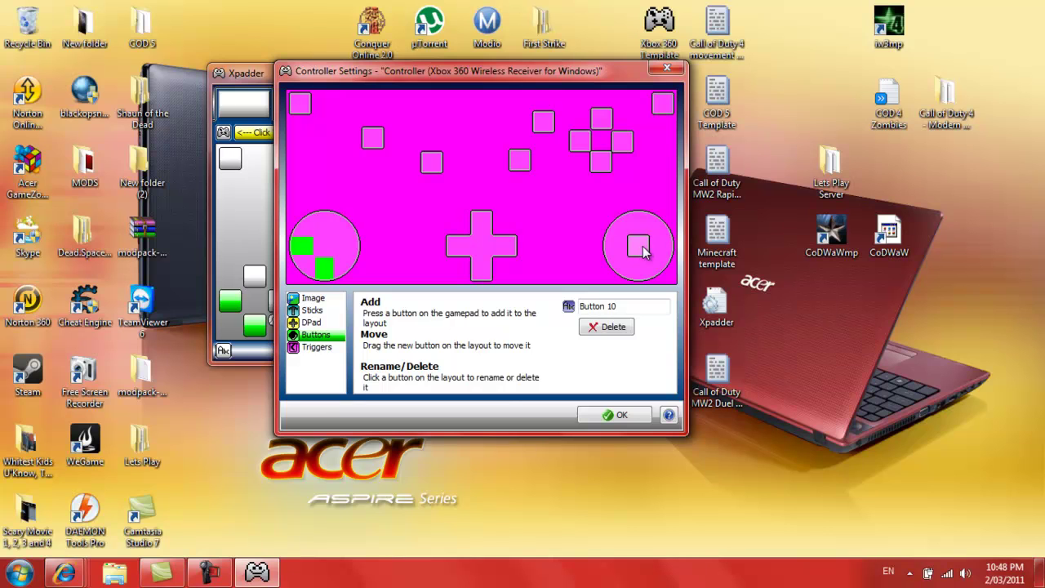
{"action": "left_click_drag", "start_coordinate": [488, 180], "coordinate": [326, 245]}
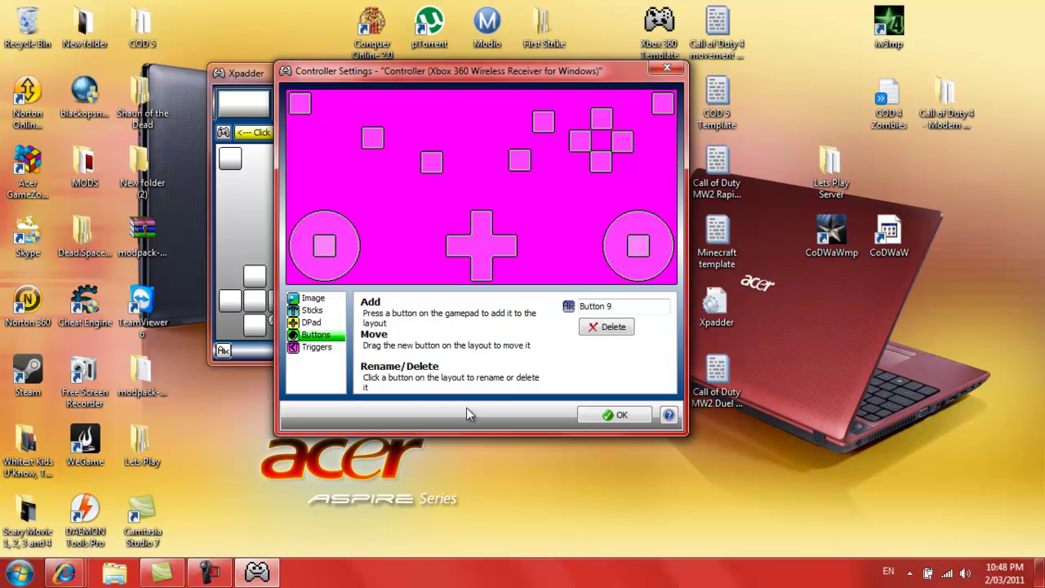
Map the right trigger to left mouse button and the left trigger to right mouse button
{"action": "left_click", "coordinate": [603, 416]}
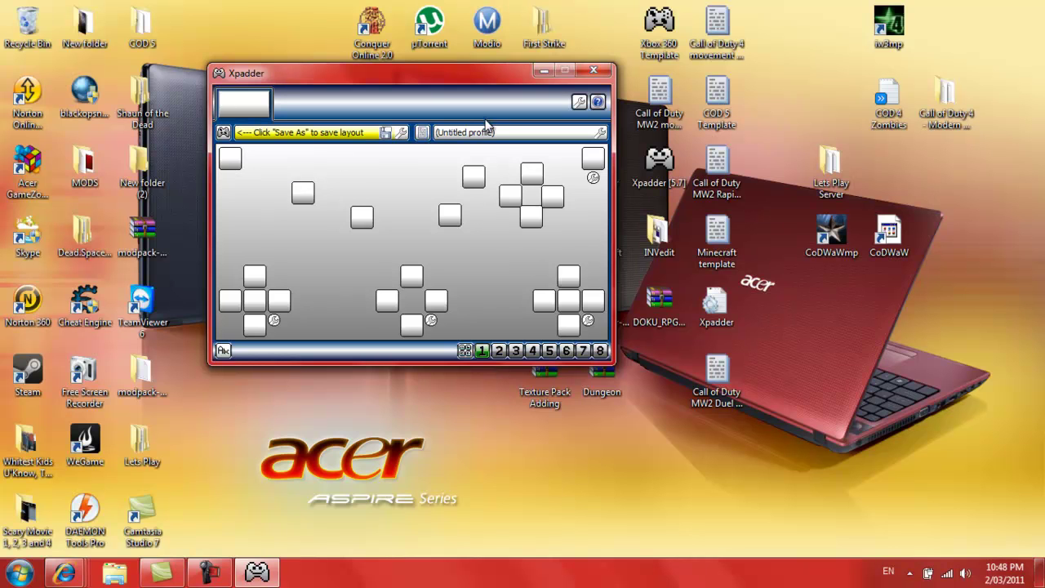
{"action": "left_click", "coordinate": [600, 162]}
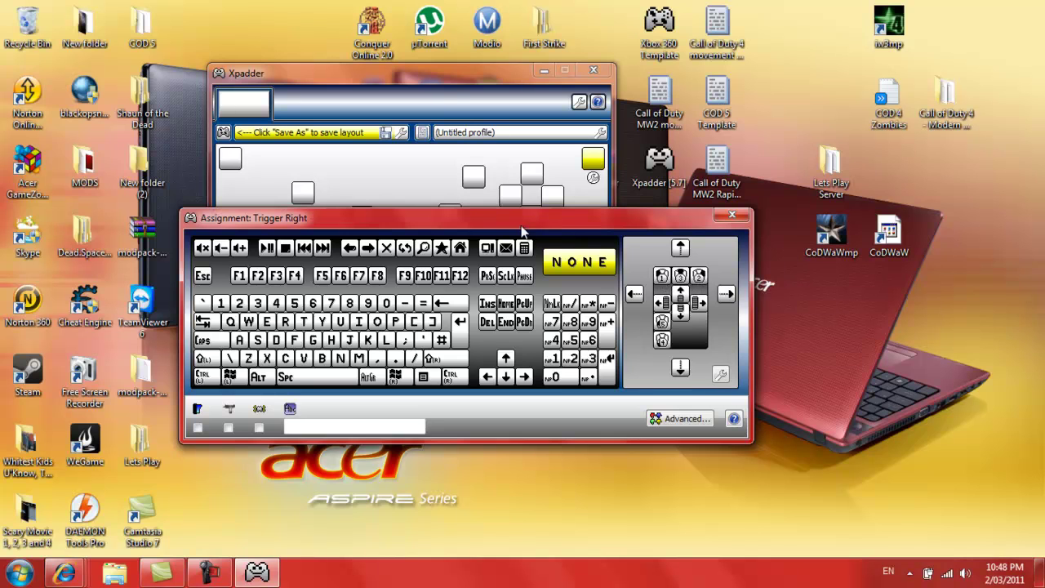
{"action": "left_click", "coordinate": [662, 276]}
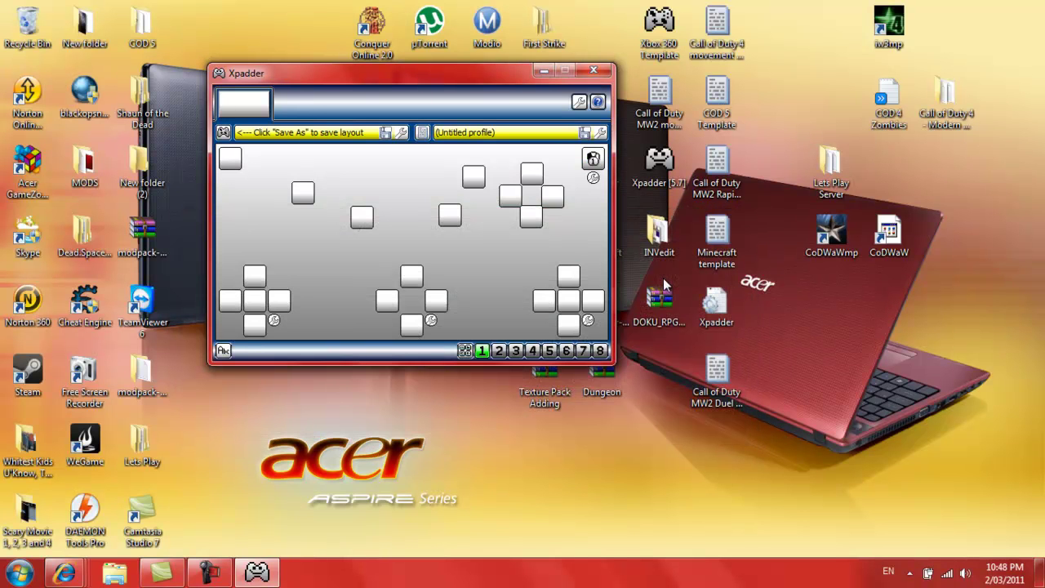
{"action": "left_click", "coordinate": [228, 163]}
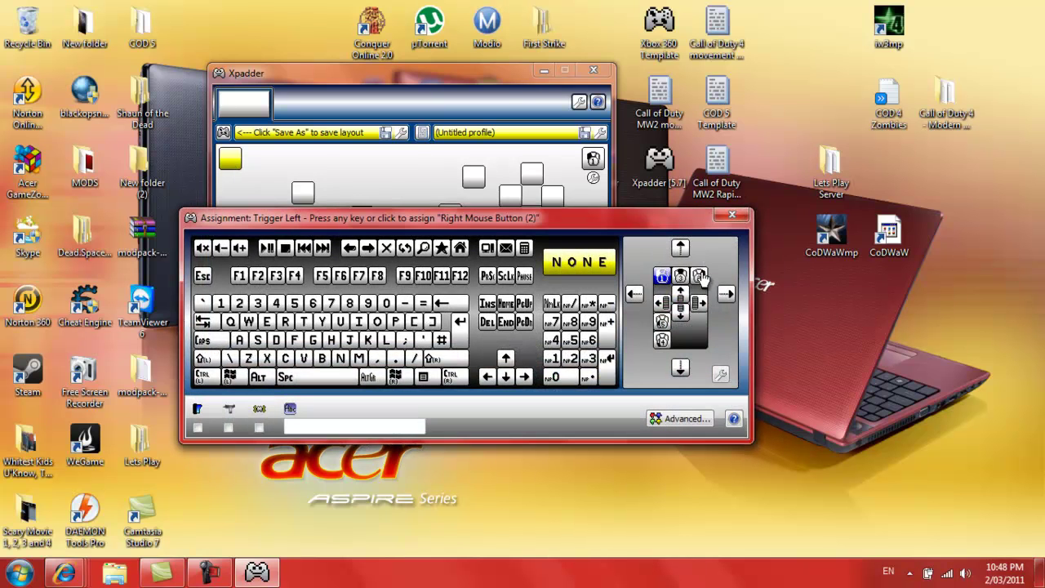
{"action": "left_click", "coordinate": [700, 276]}
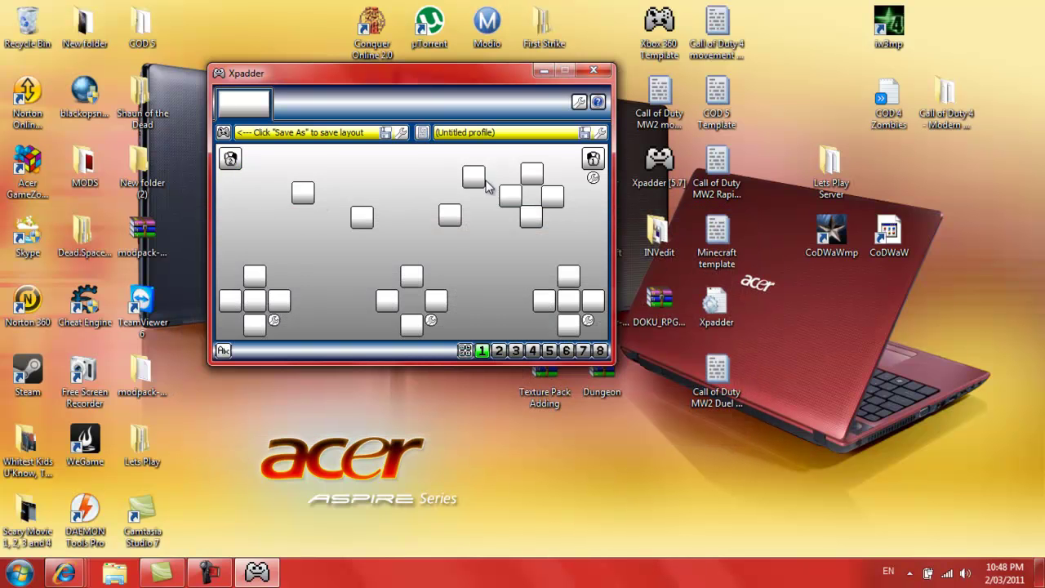
Assign Escape to Button 6 and Tab to Button 5
{"action": "left_click", "coordinate": [473, 179]}
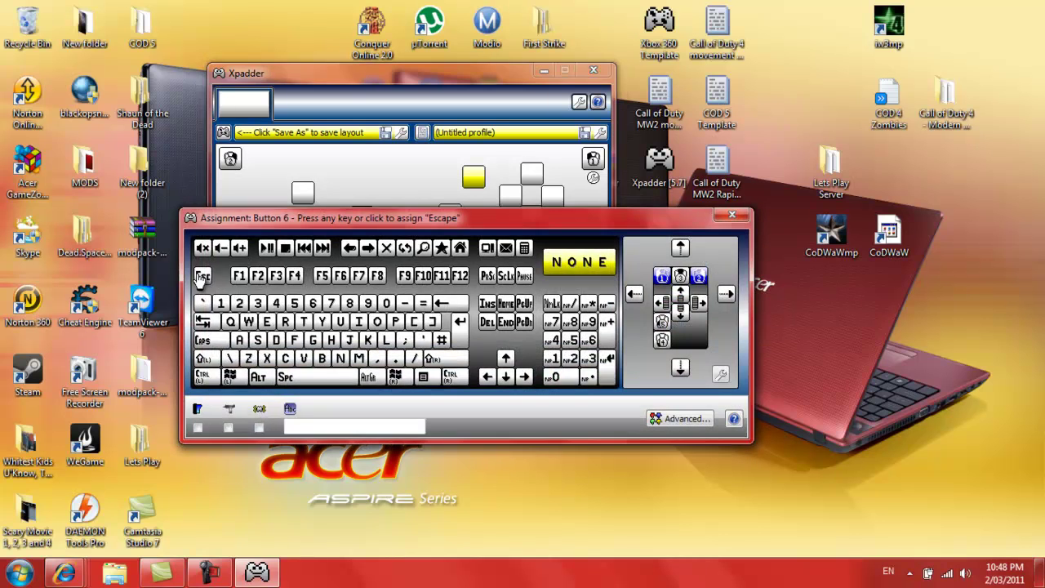
{"action": "left_click", "coordinate": [202, 277]}
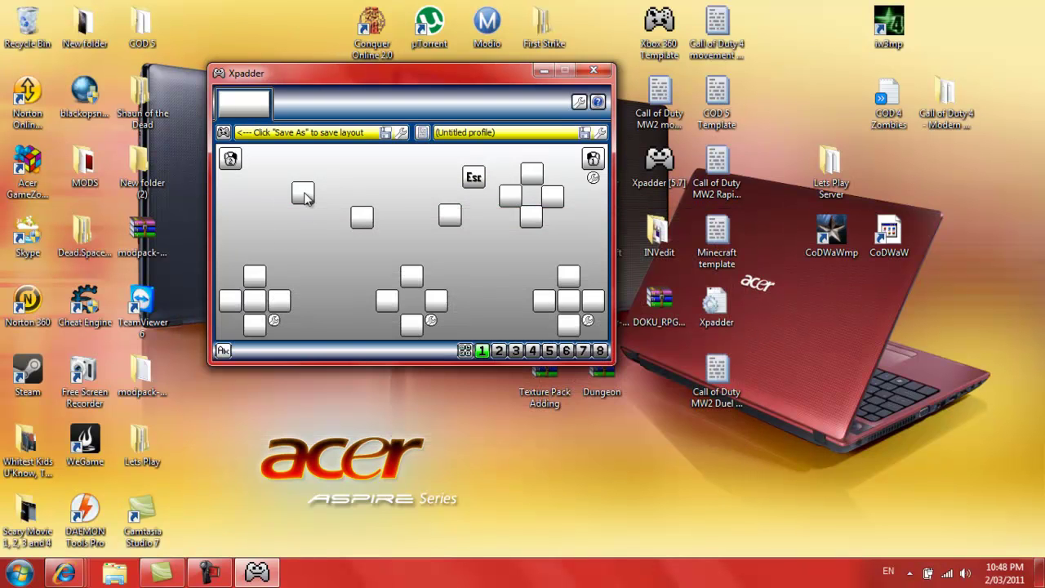
{"action": "left_click", "coordinate": [302, 194]}
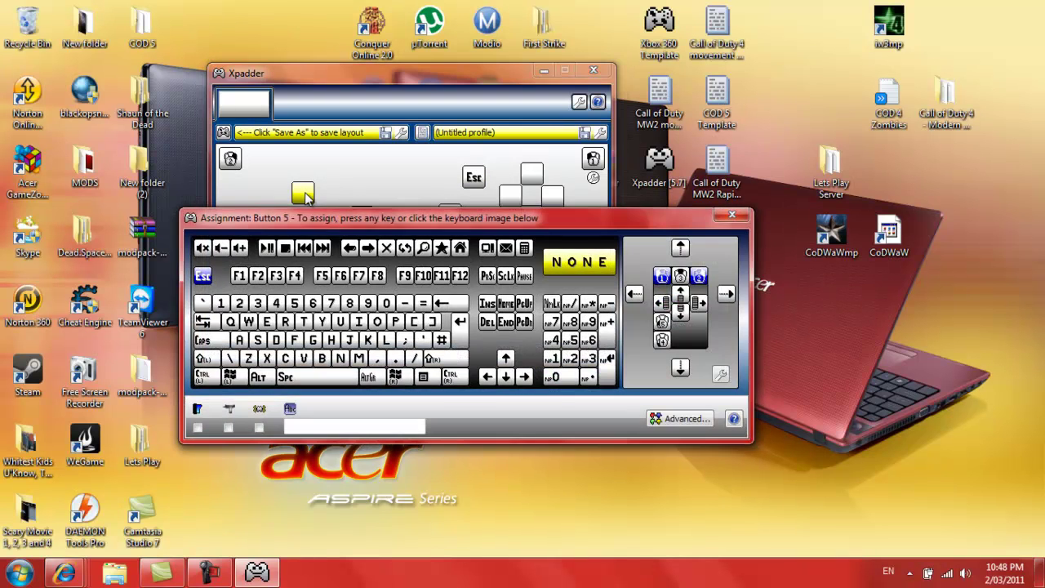
{"action": "left_click", "coordinate": [206, 322]}
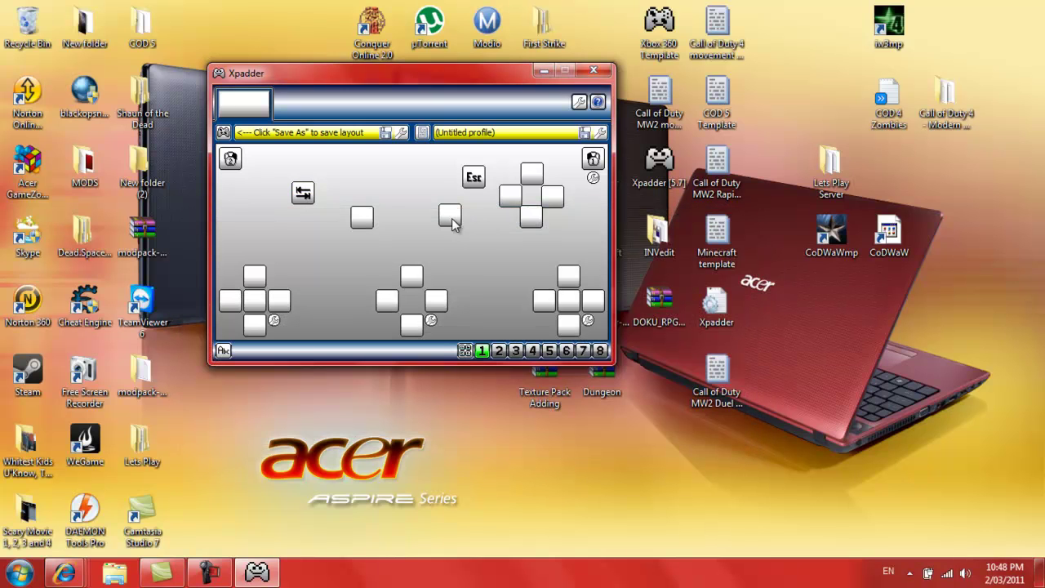
Reassign the face buttons: Esc button to G, Button 5 to 4, Button 7 to Tab, Button 8 to Escape
{"action": "left_click", "coordinate": [476, 179]}
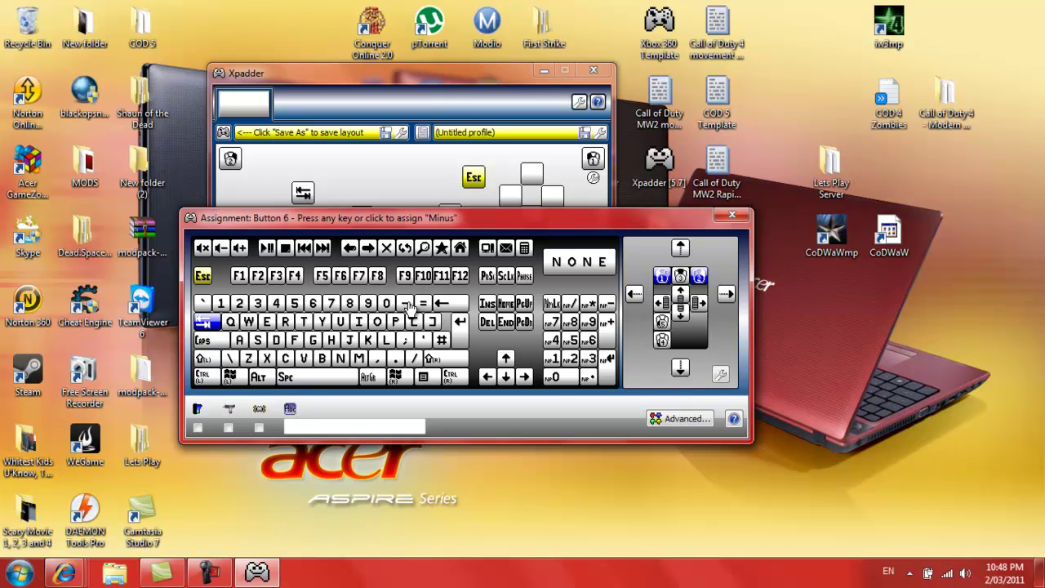
{"action": "left_click", "coordinate": [313, 339]}
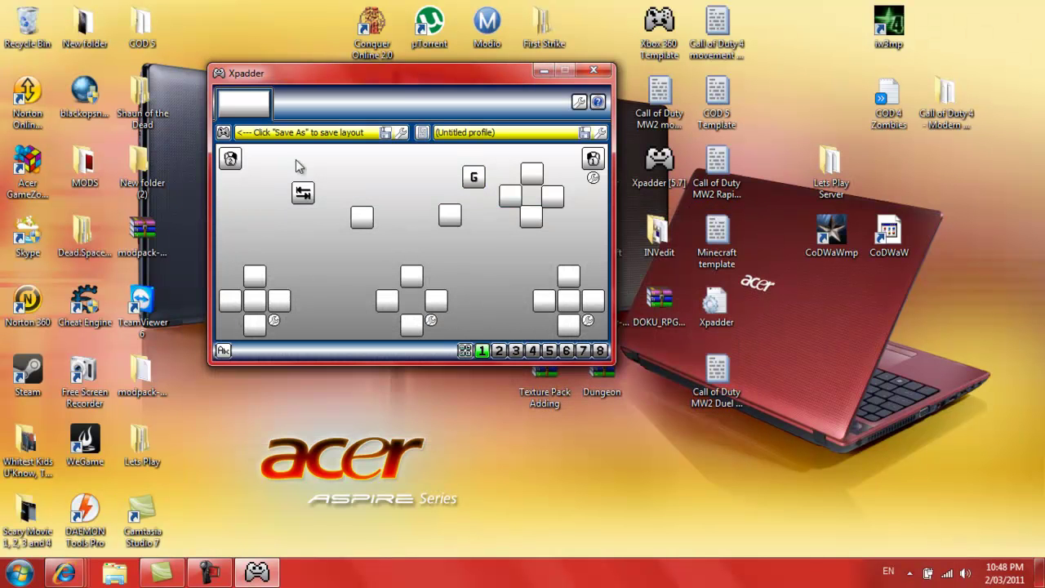
{"action": "left_click", "coordinate": [303, 192]}
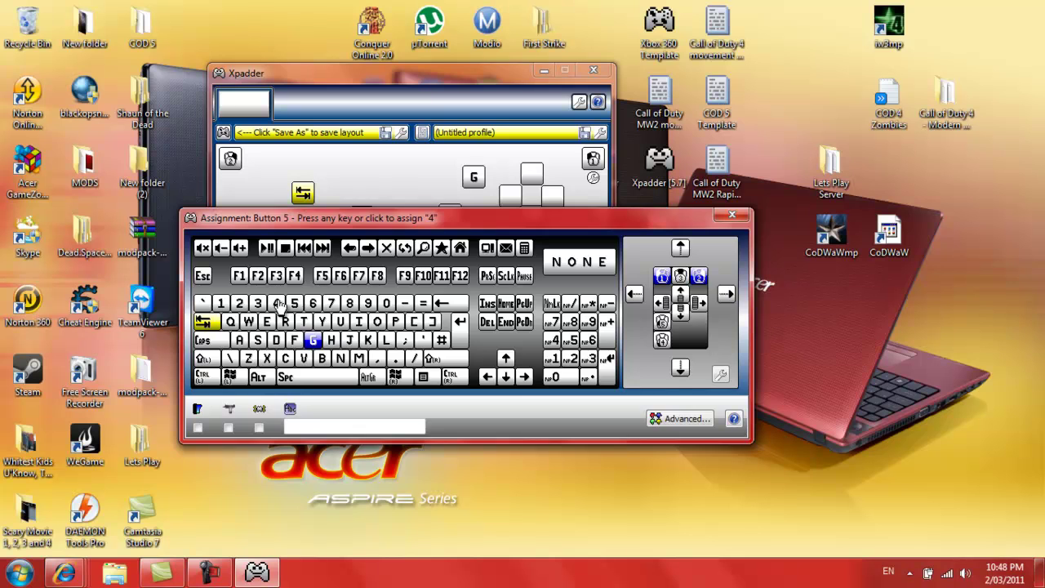
{"action": "left_click", "coordinate": [288, 303]}
{"action": "left_click", "coordinate": [368, 214]}
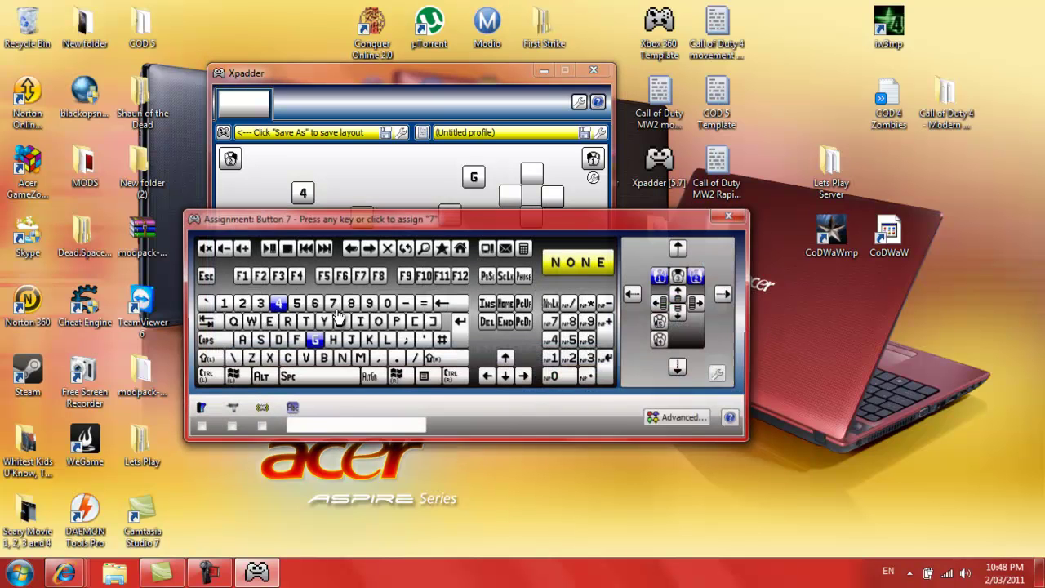
{"action": "left_click", "coordinate": [204, 323]}
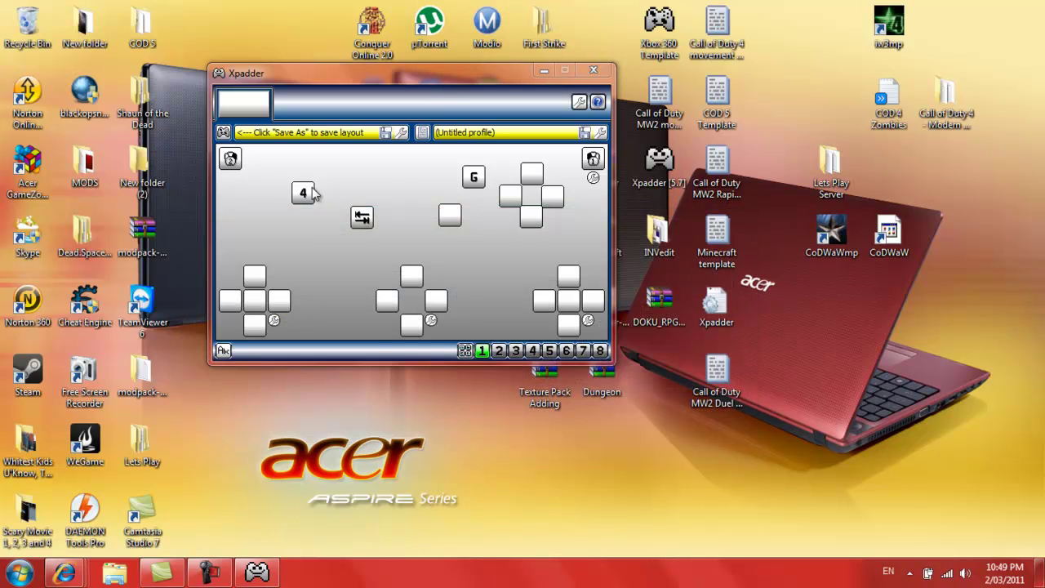
{"action": "left_click", "coordinate": [451, 216]}
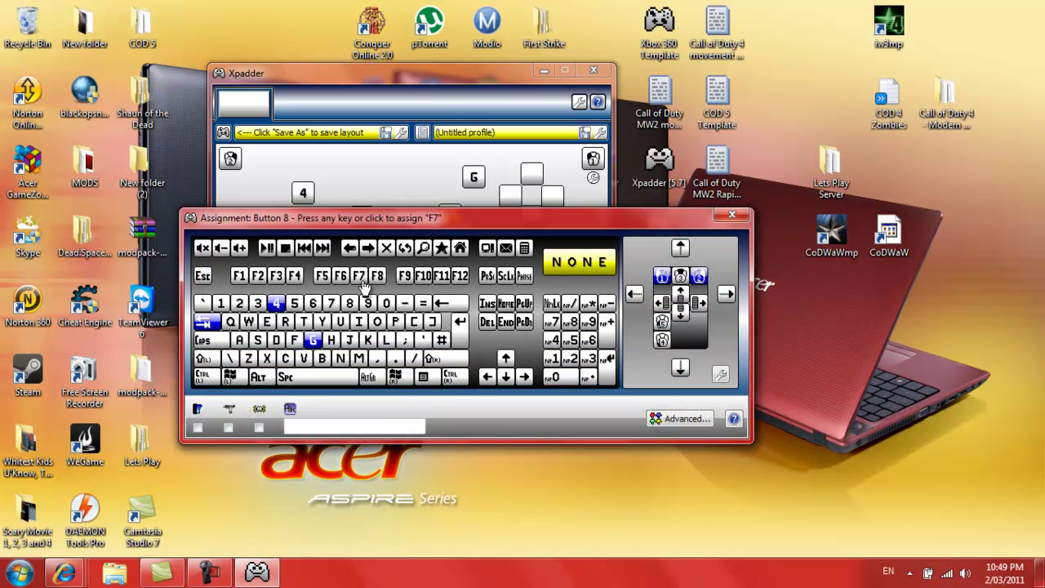
{"action": "left_click", "coordinate": [206, 277]}
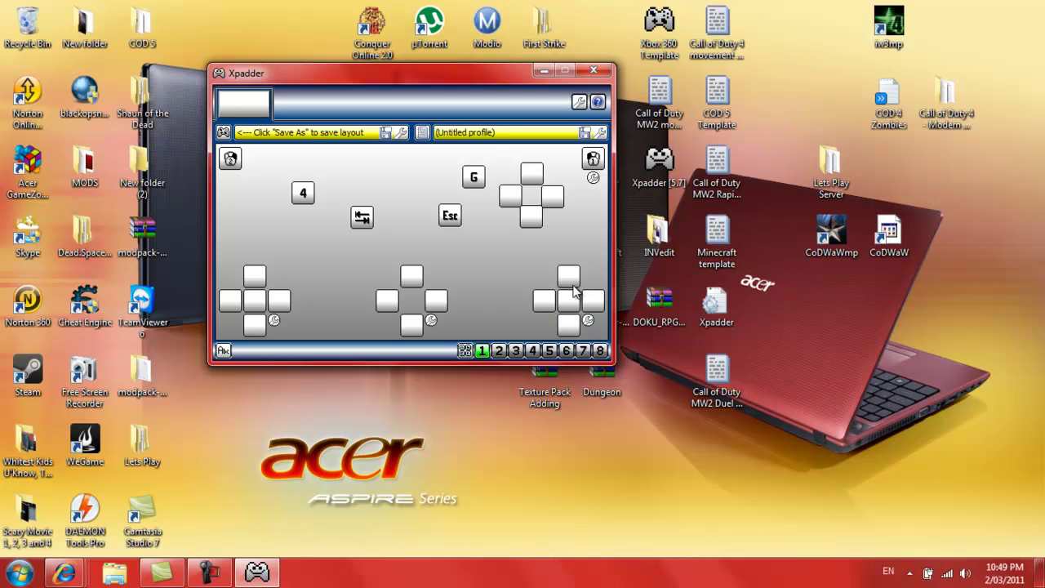
Set right stick up, down, right and left to the matching Mouse Move directions
{"action": "left_click", "coordinate": [572, 284]}
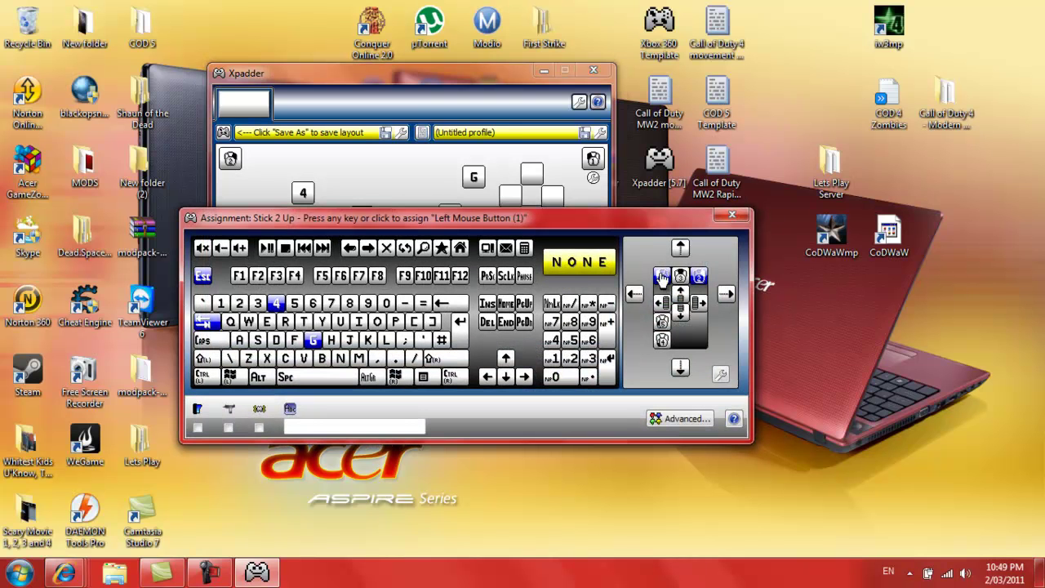
{"action": "left_click", "coordinate": [681, 248]}
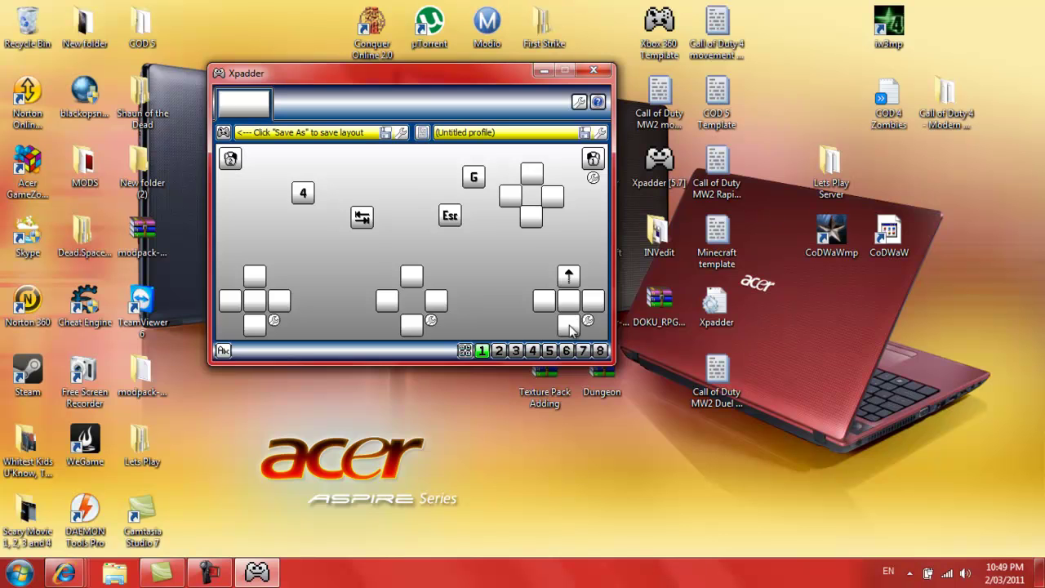
{"action": "left_click", "coordinate": [574, 329]}
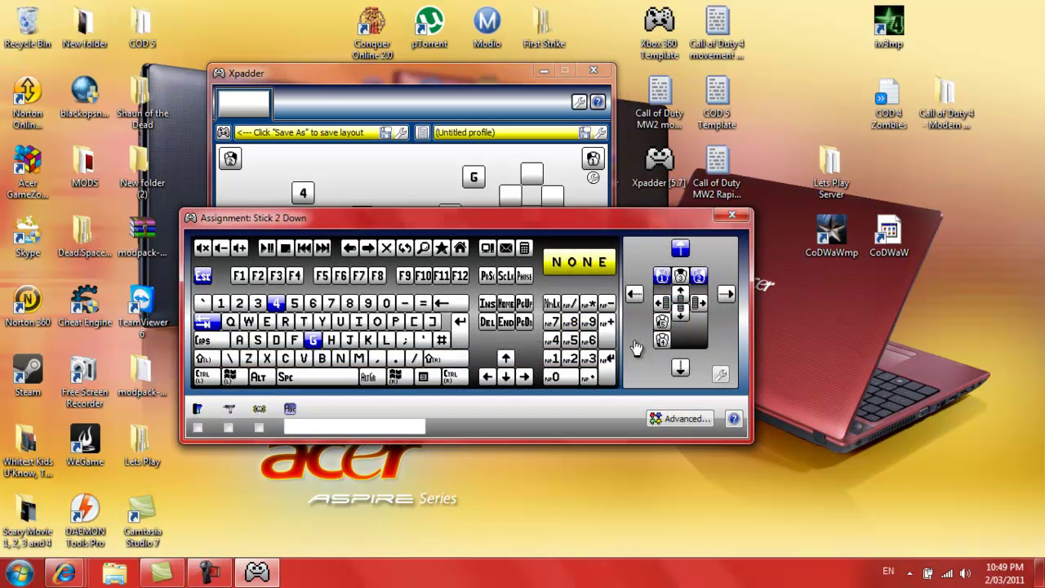
{"action": "left_click", "coordinate": [688, 365]}
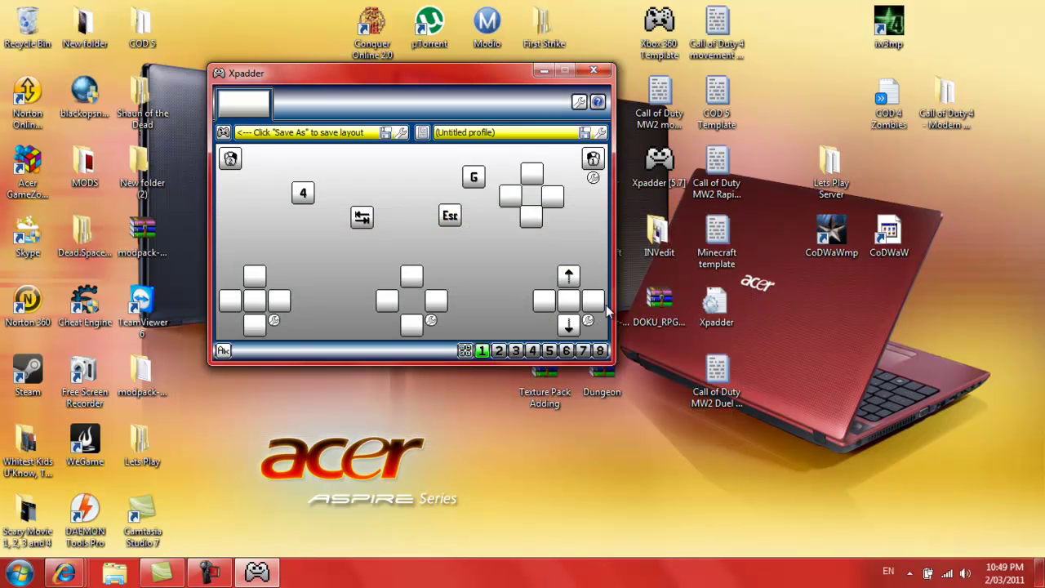
{"action": "left_click", "coordinate": [594, 300]}
{"action": "left_click", "coordinate": [726, 294]}
{"action": "left_click", "coordinate": [552, 302]}
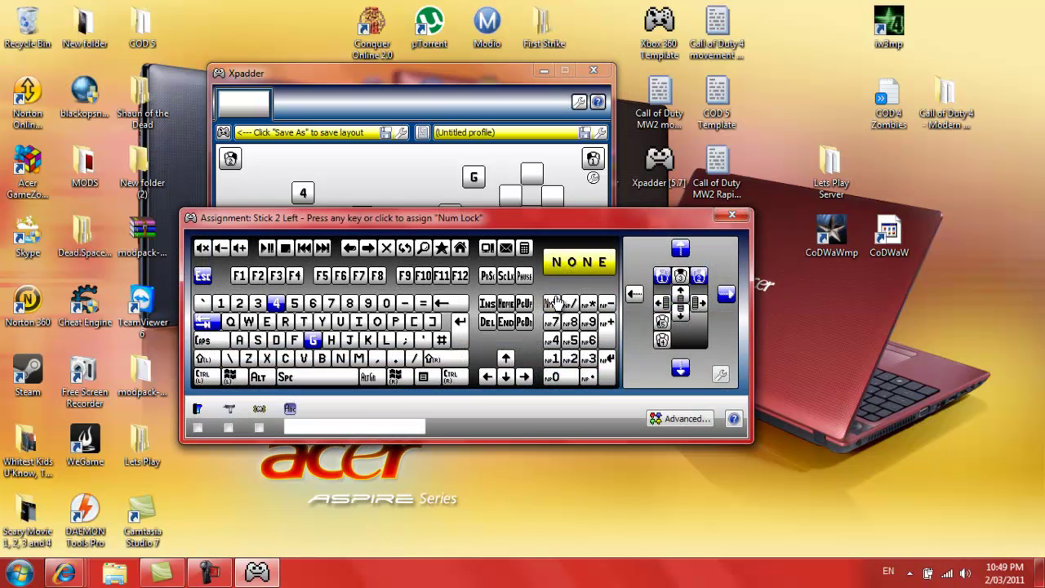
{"action": "left_click", "coordinate": [628, 298]}
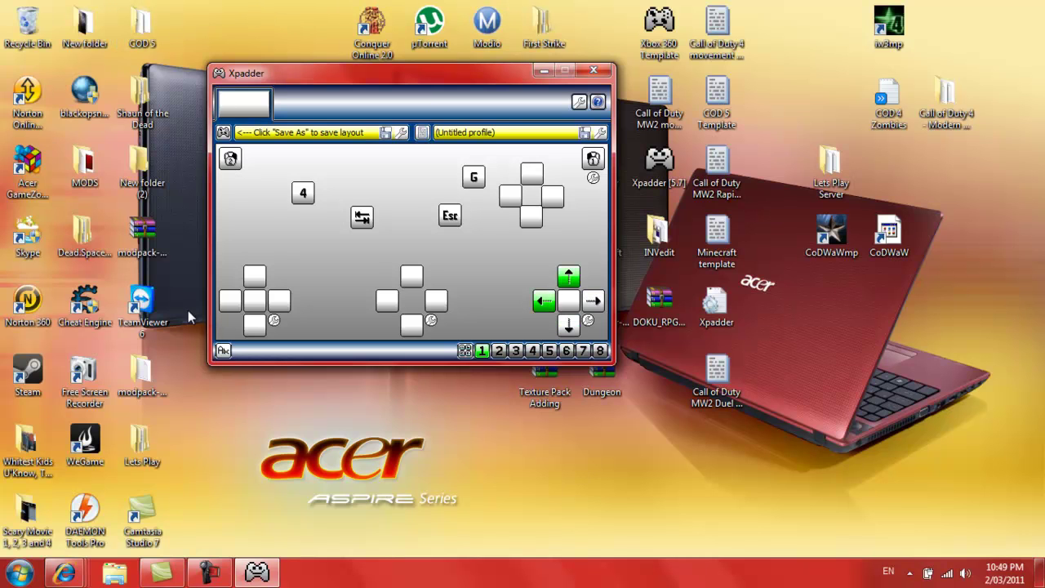
{"action": "double_click", "coordinate": [161, 169]}
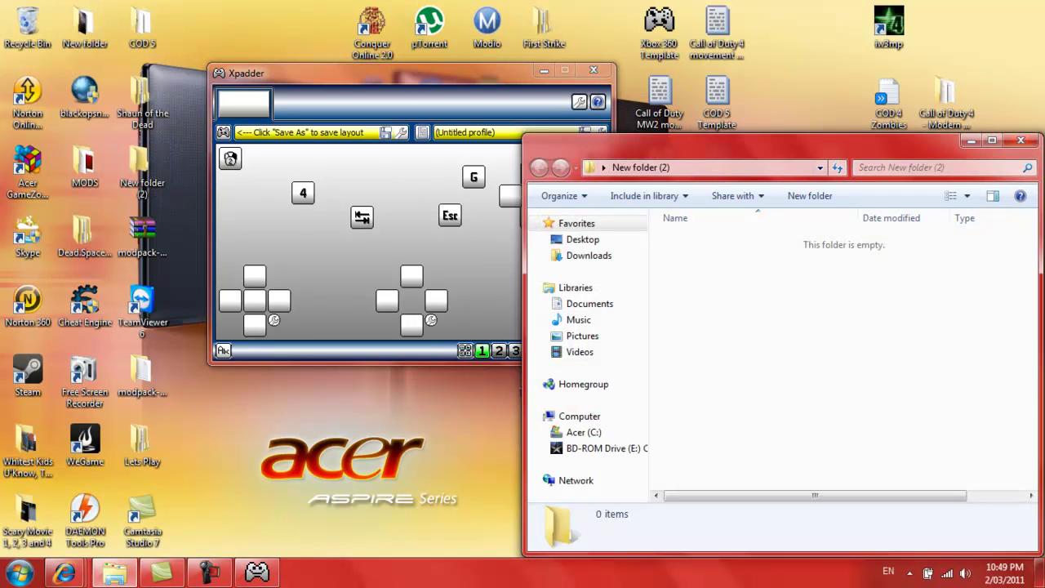
{"action": "left_click", "coordinate": [1021, 140]}
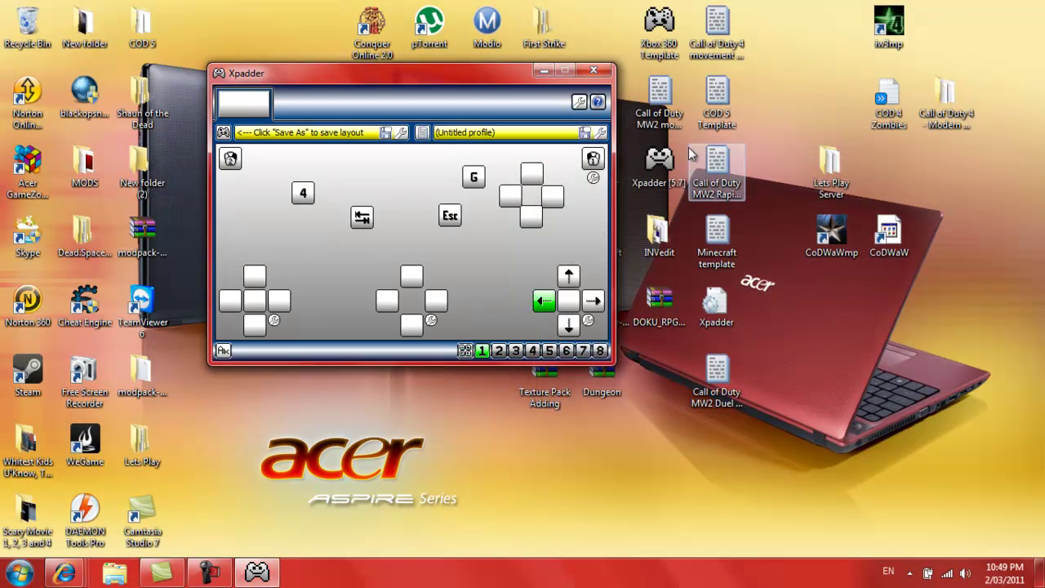
{"action": "right_click", "coordinate": [172, 39]}
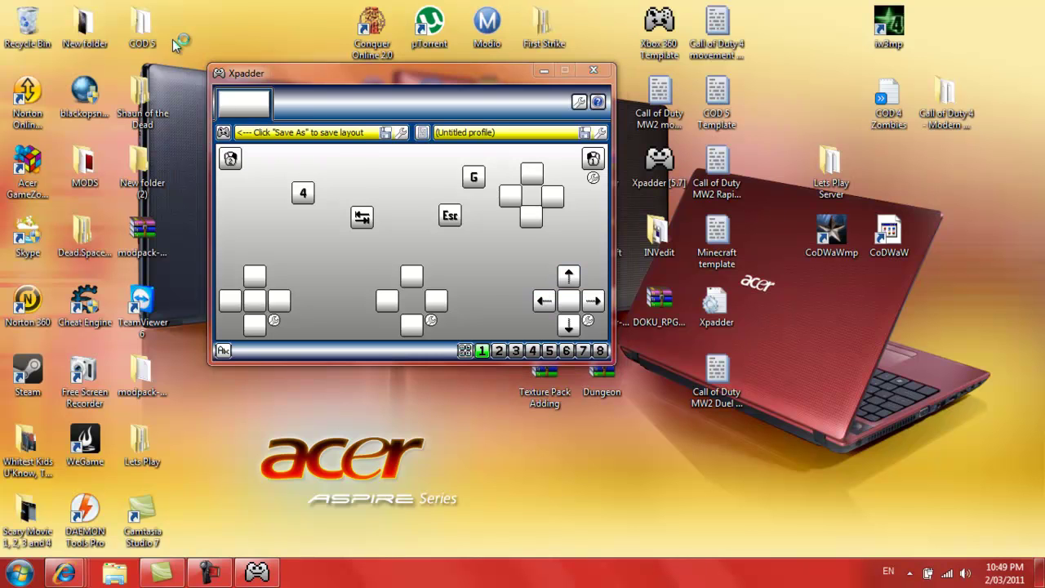
{"action": "left_click", "coordinate": [846, 322]}
{"action": "right_click", "coordinate": [847, 320]}
{"action": "left_click", "coordinate": [848, 321]}
{"action": "right_click", "coordinate": [847, 320]}
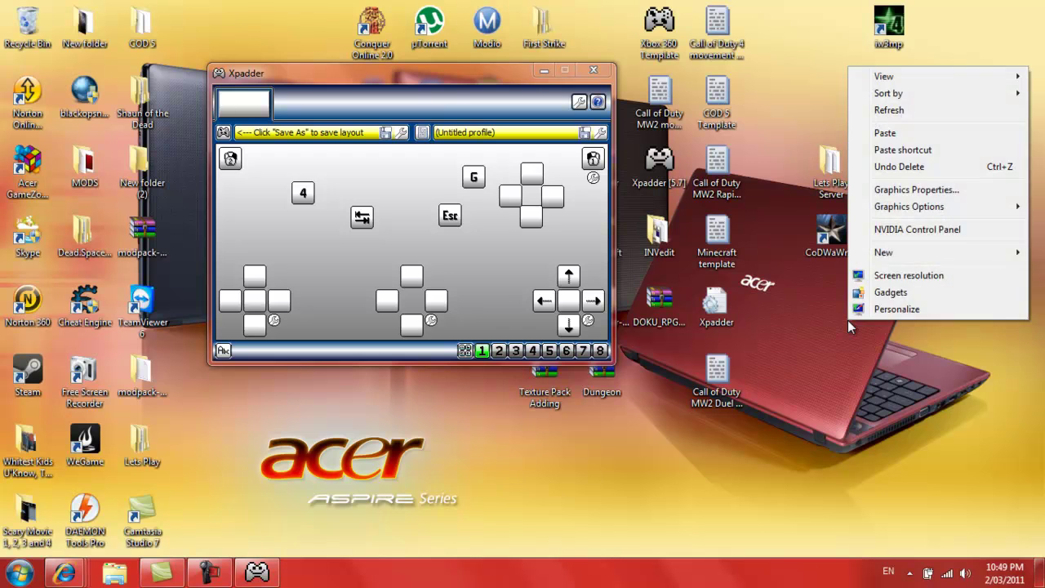
{"action": "left_click", "coordinate": [848, 321]}
{"action": "right_click", "coordinate": [847, 321]}
{"action": "left_click", "coordinate": [837, 320]}
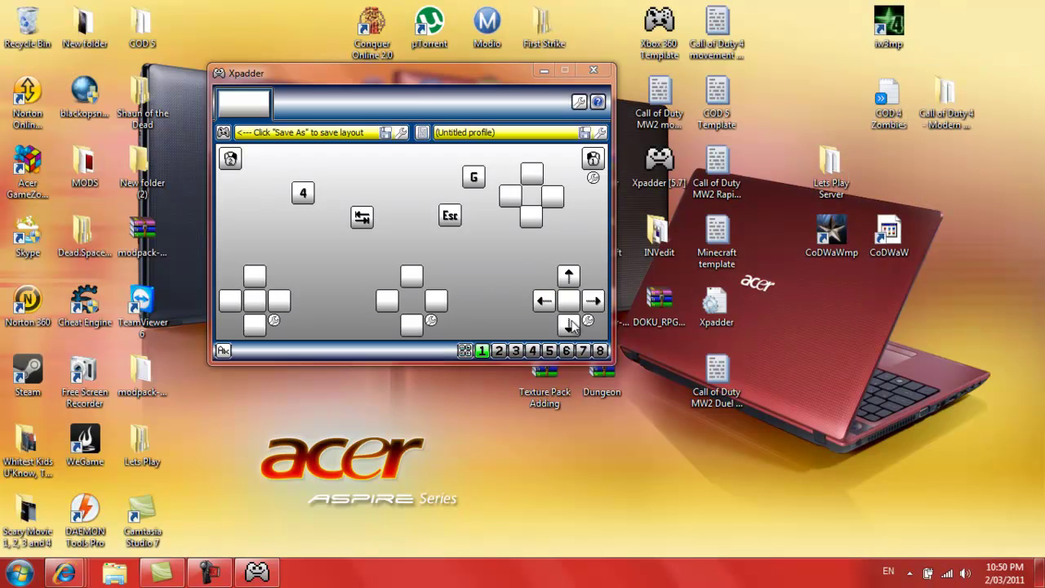
Assign W, S, A and D to left stick up, down, left and right
{"action": "left_click", "coordinate": [255, 287]}
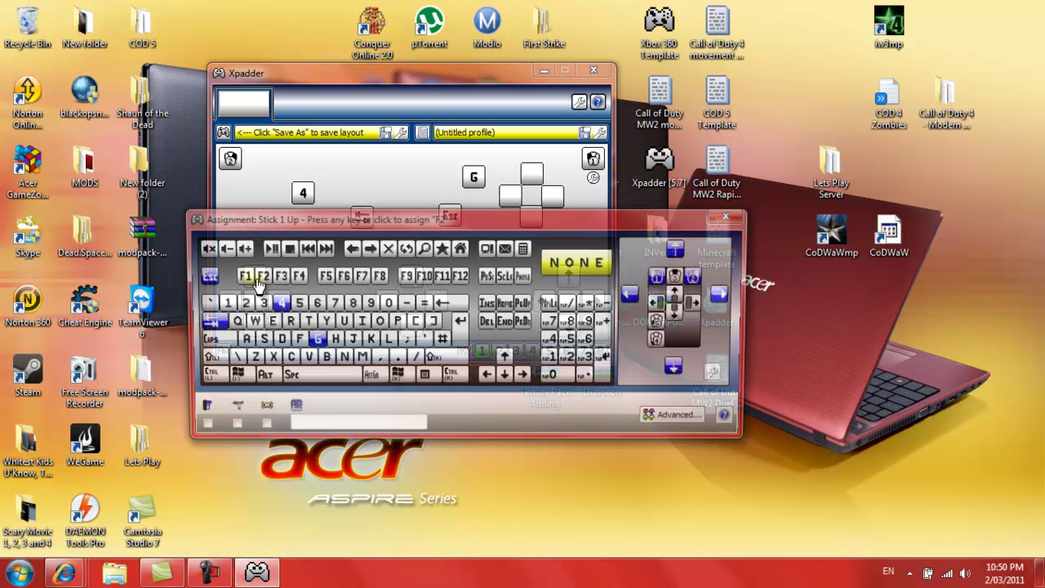
{"action": "left_click", "coordinate": [246, 324]}
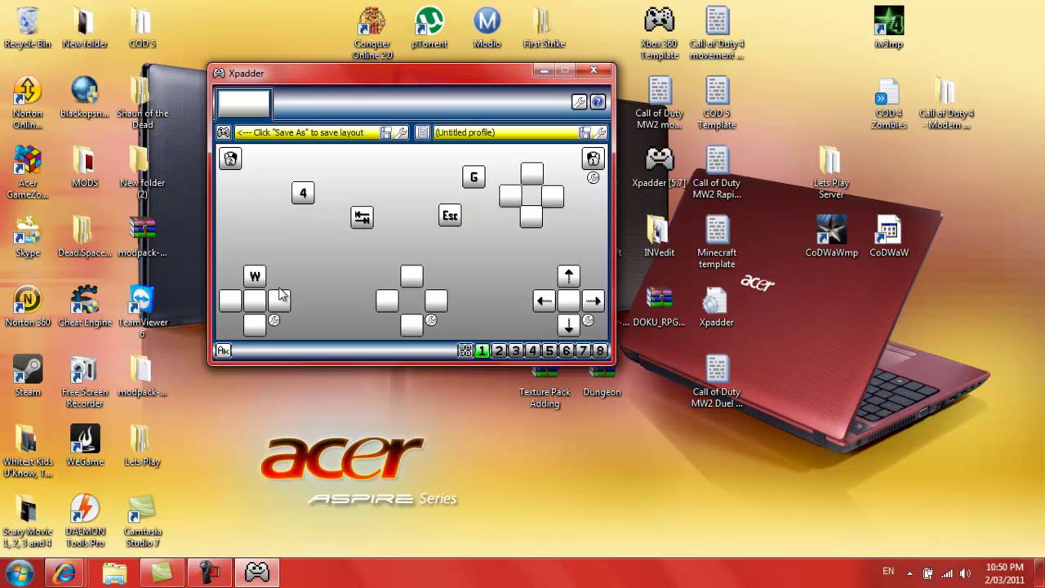
{"action": "left_click", "coordinate": [255, 325]}
{"action": "left_click", "coordinate": [258, 340]}
{"action": "left_click", "coordinate": [230, 300]}
{"action": "left_click", "coordinate": [258, 337]}
{"action": "left_click", "coordinate": [279, 301]}
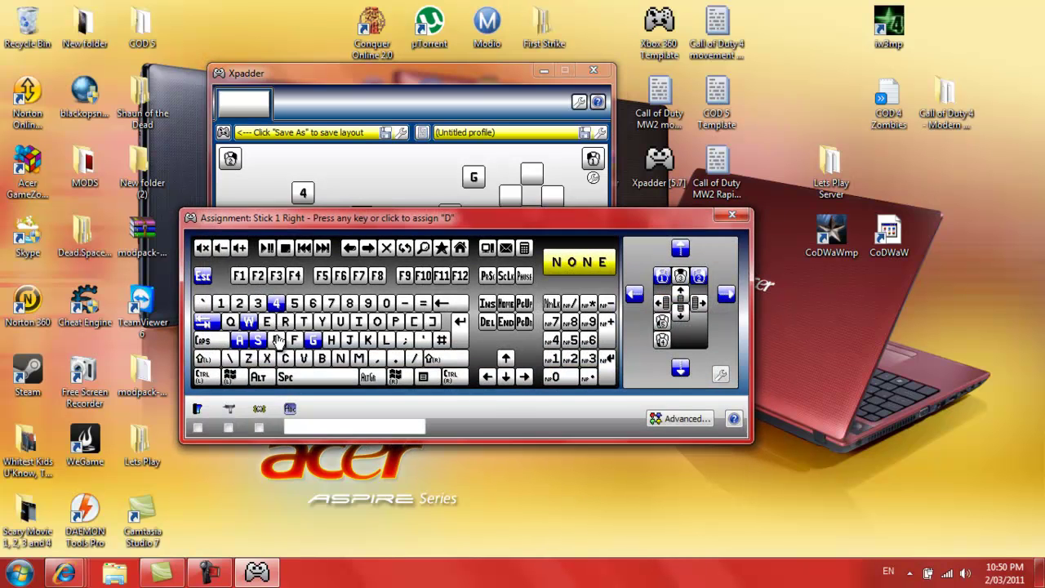
{"action": "left_click", "coordinate": [281, 340]}
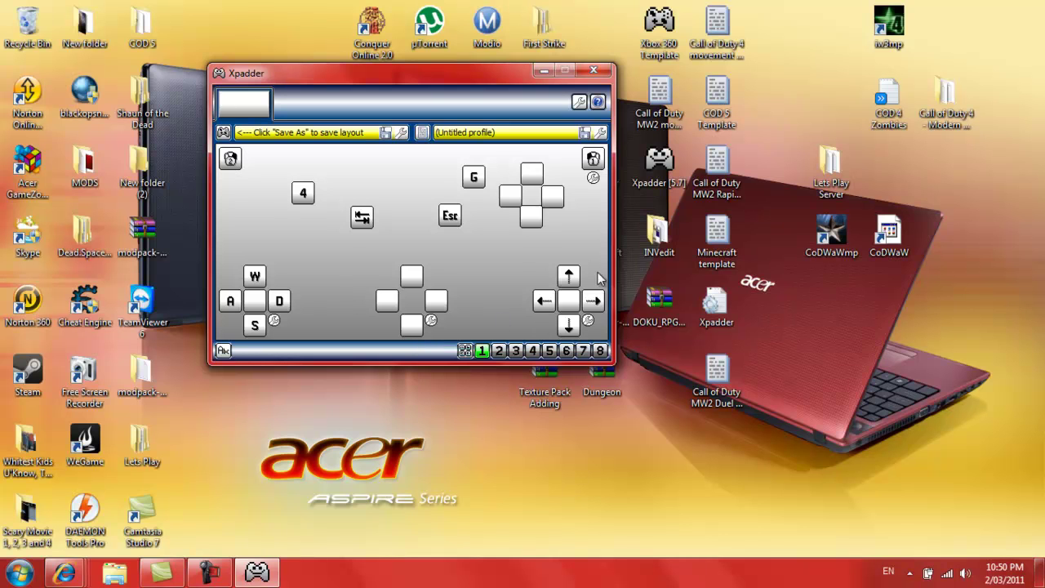
Give the right trigger the label 'Right Trigger' and close its assignment window
{"action": "left_click", "coordinate": [591, 167]}
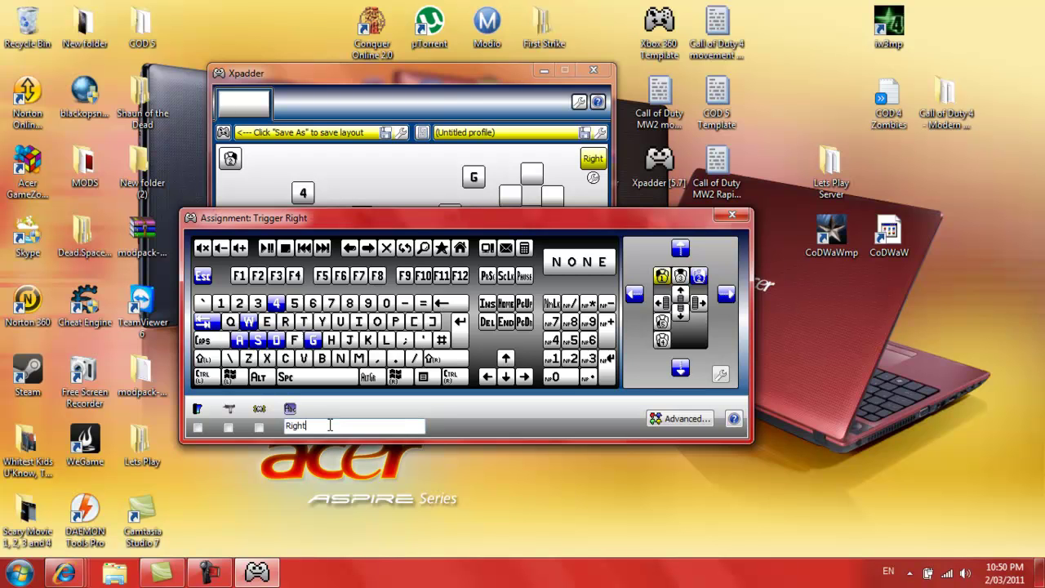
{"action": "left_click", "coordinate": [329, 425]}
{"action": "type", "text": "Right Trigger"}
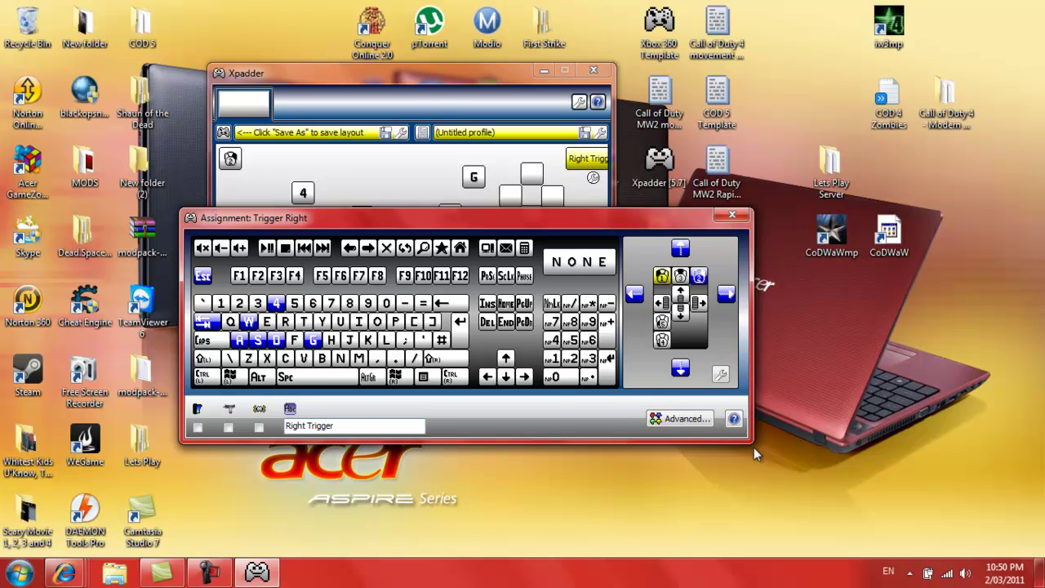
{"action": "left_click", "coordinate": [660, 167]}
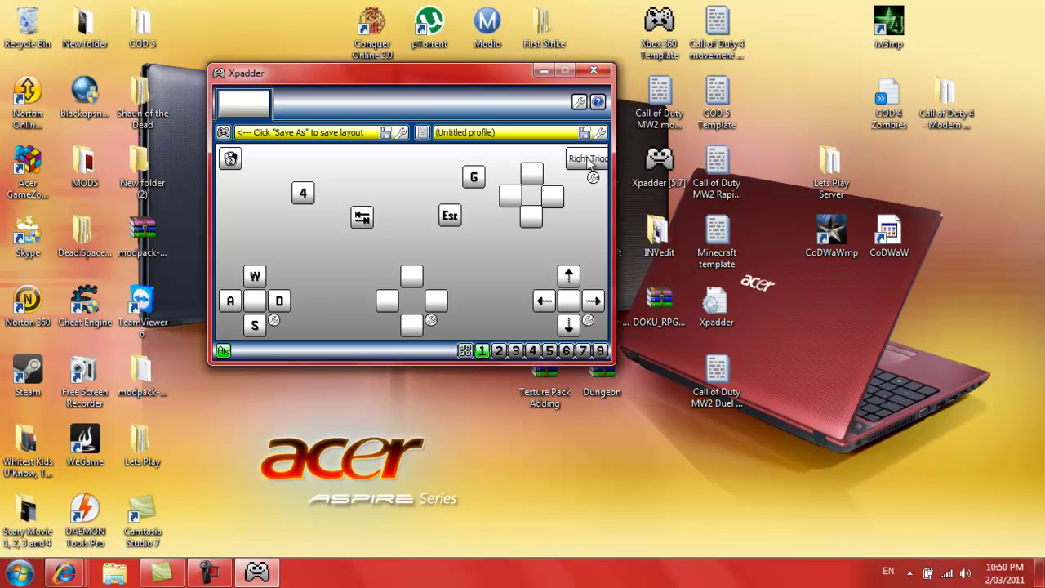
{"action": "left_click", "coordinate": [572, 161]}
{"action": "left_click", "coordinate": [575, 170]}
{"action": "left_click", "coordinate": [222, 132]}
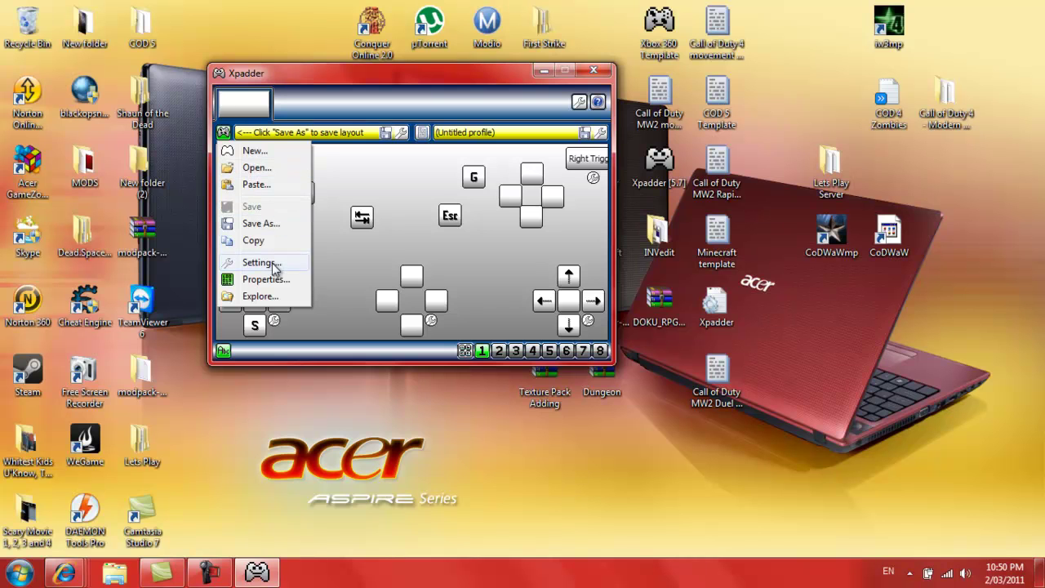
Shift the right trigger square left in Controller Settings so its label fits, then close settings
{"action": "left_click", "coordinate": [270, 262]}
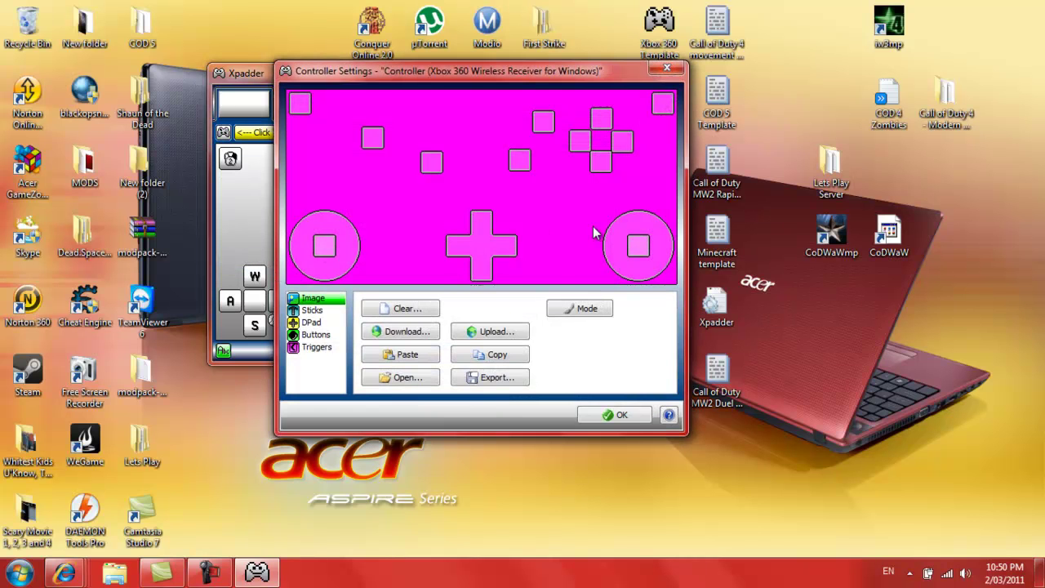
{"action": "left_click_drag", "start_coordinate": [661, 103], "coordinate": [633, 102]}
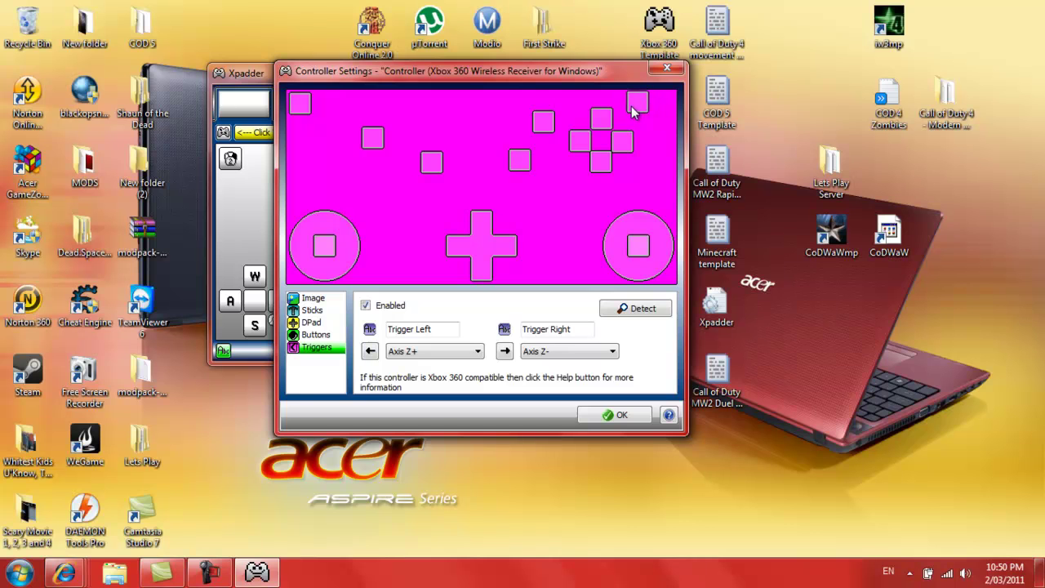
{"action": "left_click", "coordinate": [667, 71]}
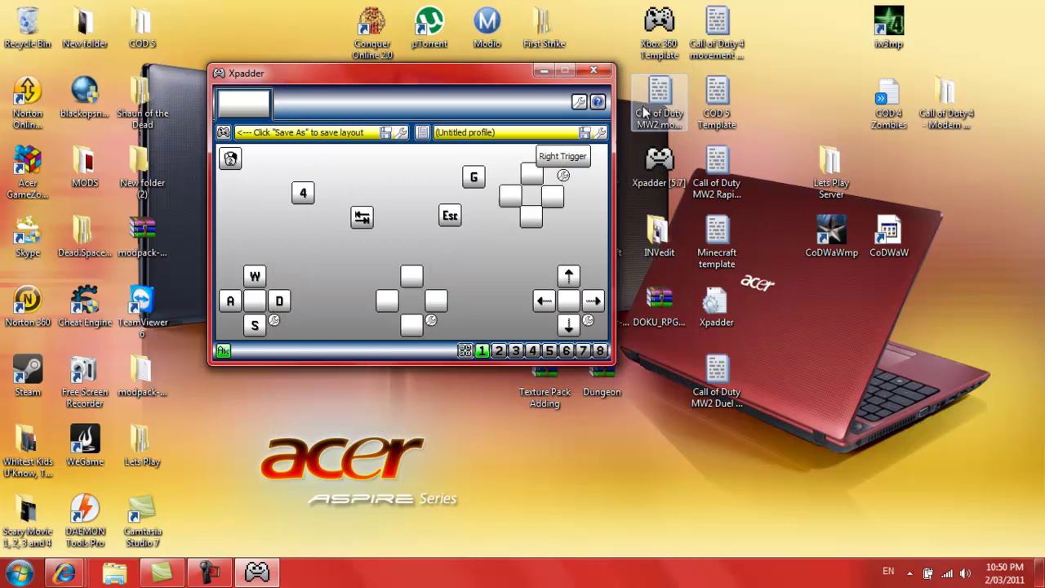
{"action": "left_click", "coordinate": [574, 156]}
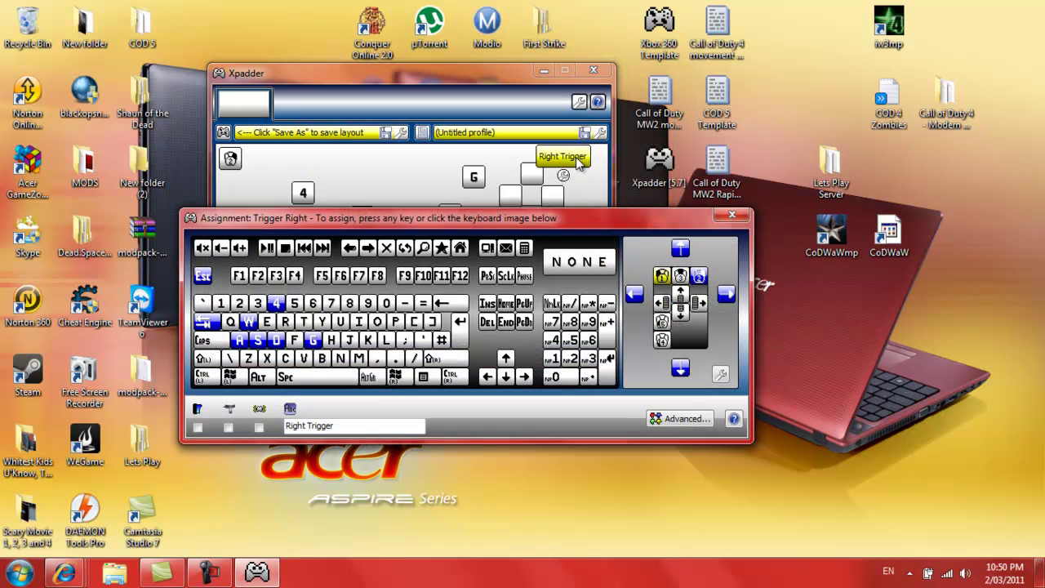
{"action": "left_click", "coordinate": [731, 215]}
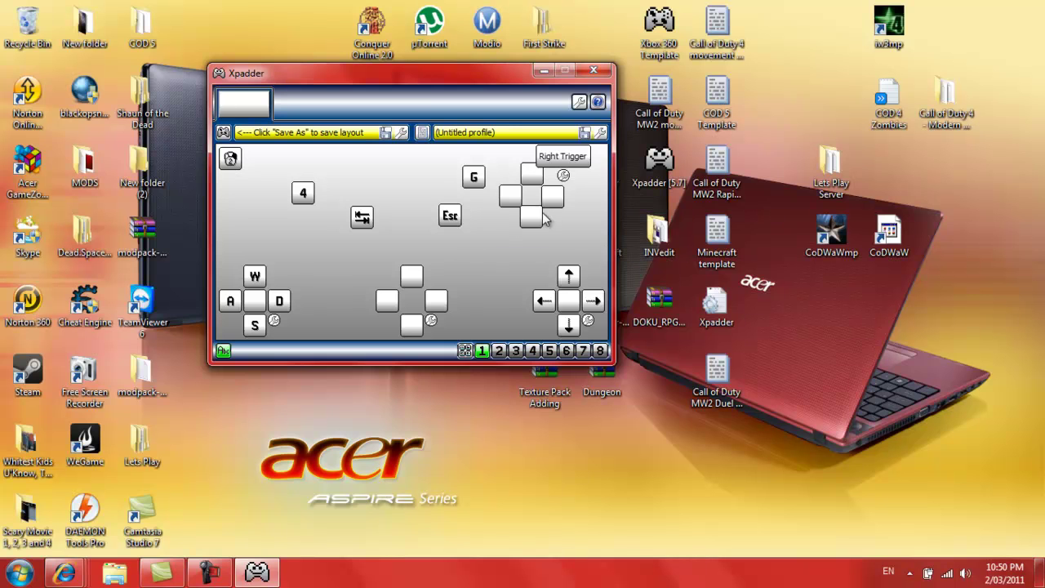
Assign Space to the cluster's bottom button and R to its left button
{"action": "left_click", "coordinate": [543, 215]}
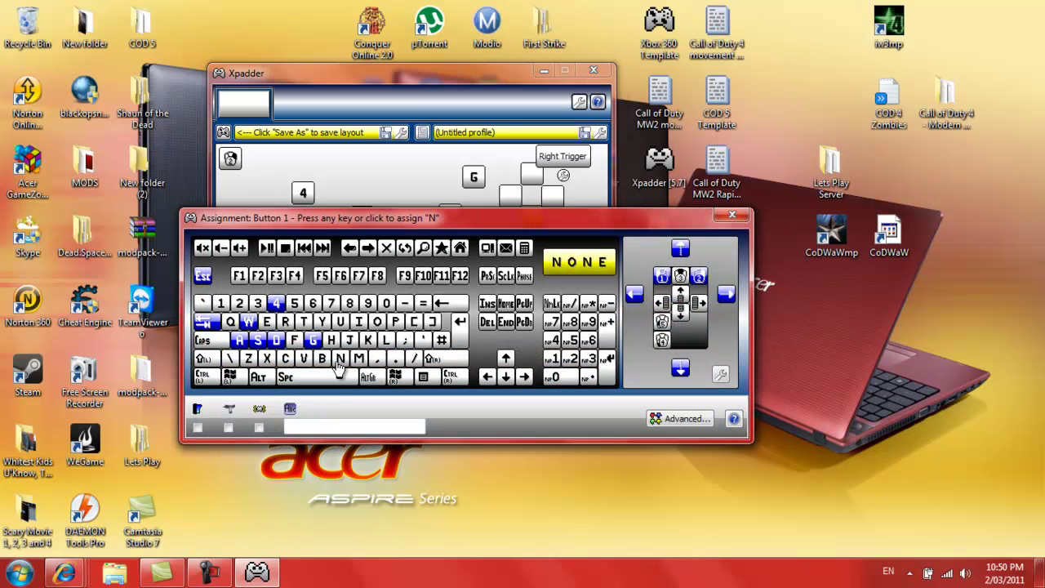
{"action": "left_click", "coordinate": [331, 377]}
{"action": "left_click", "coordinate": [514, 200]}
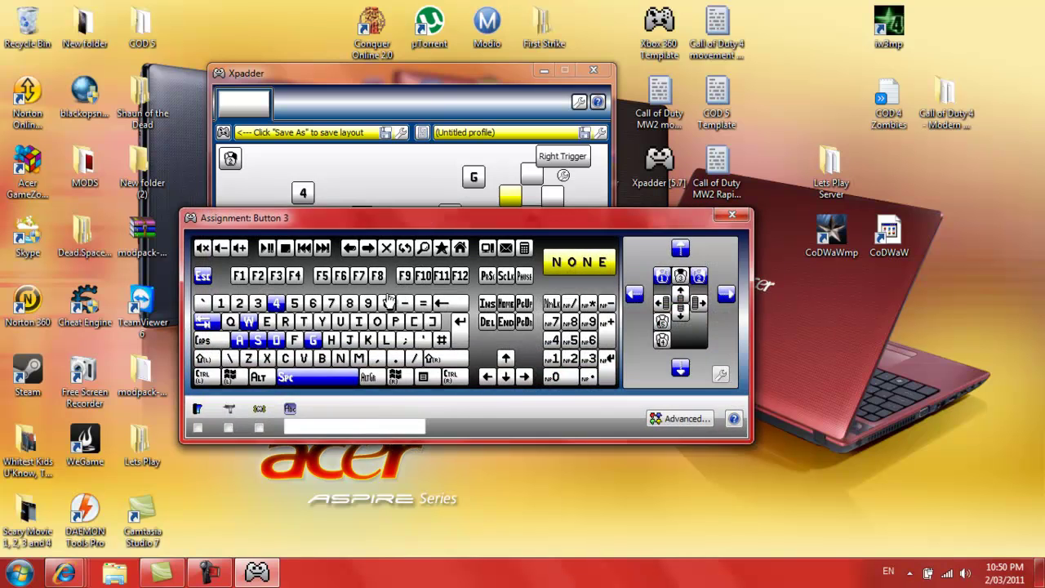
{"action": "left_click", "coordinate": [285, 321]}
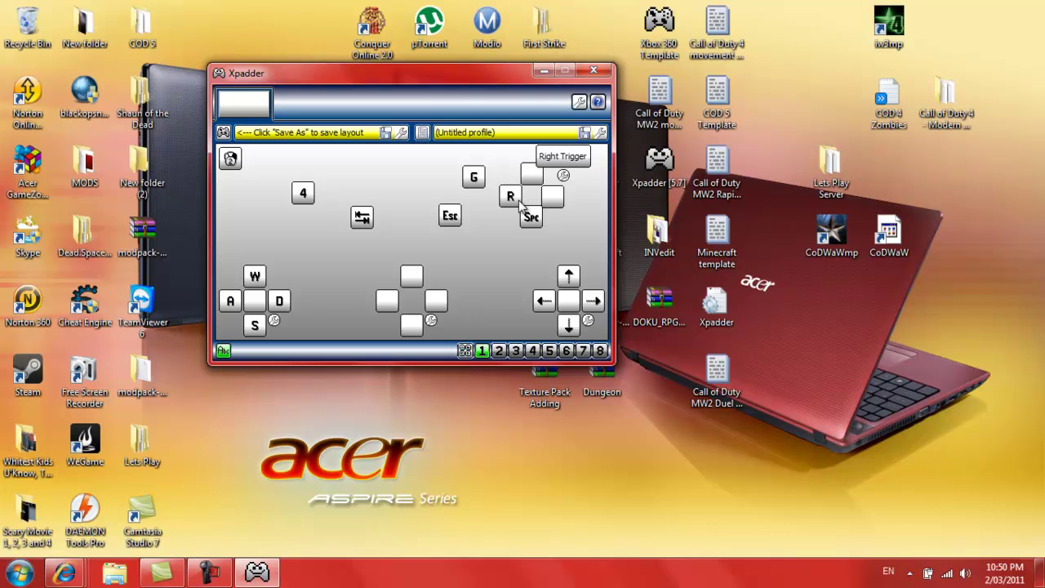
Add F as a second key beside R on Button 3 via Advanced
{"action": "left_click", "coordinate": [519, 201]}
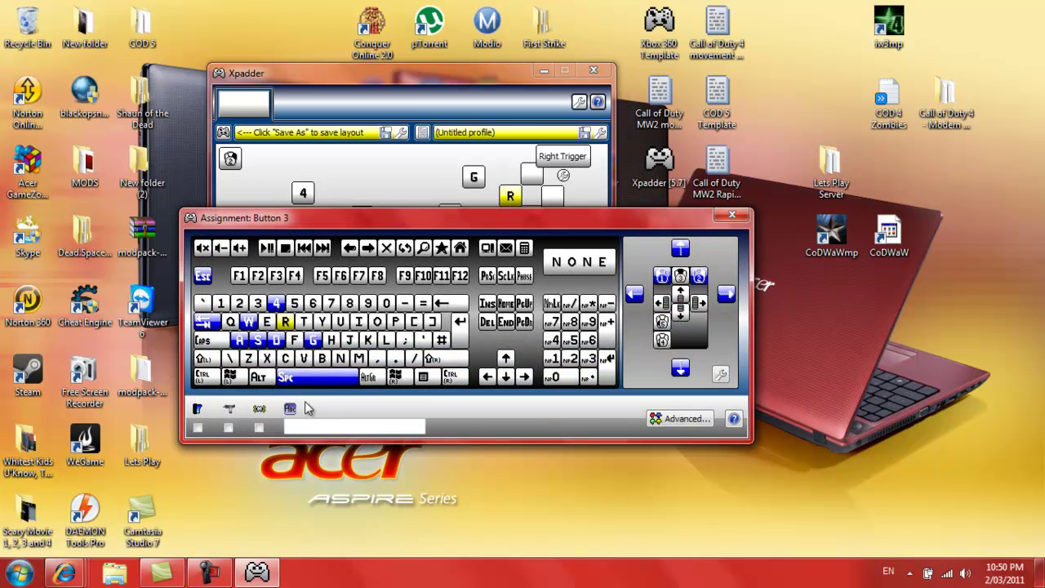
{"action": "left_click", "coordinate": [694, 425]}
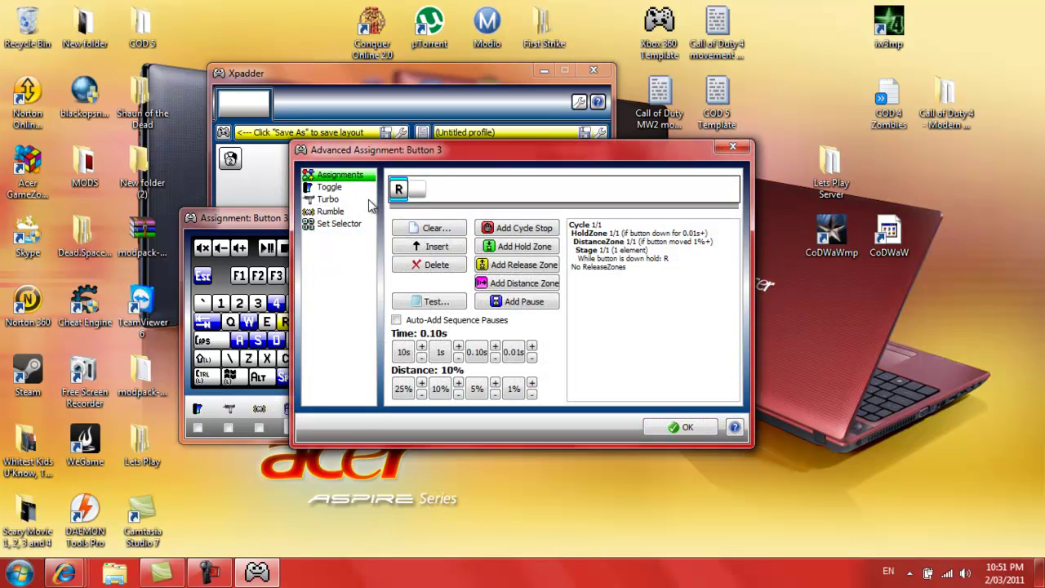
{"action": "left_click", "coordinate": [421, 188]}
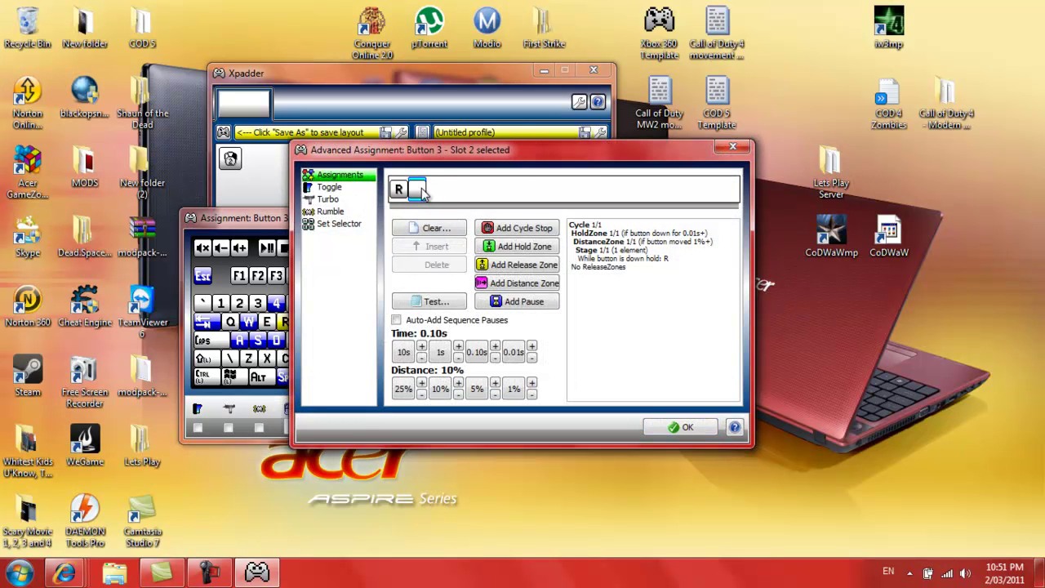
{"action": "key", "text": "f"}
{"action": "left_click", "coordinate": [702, 434]}
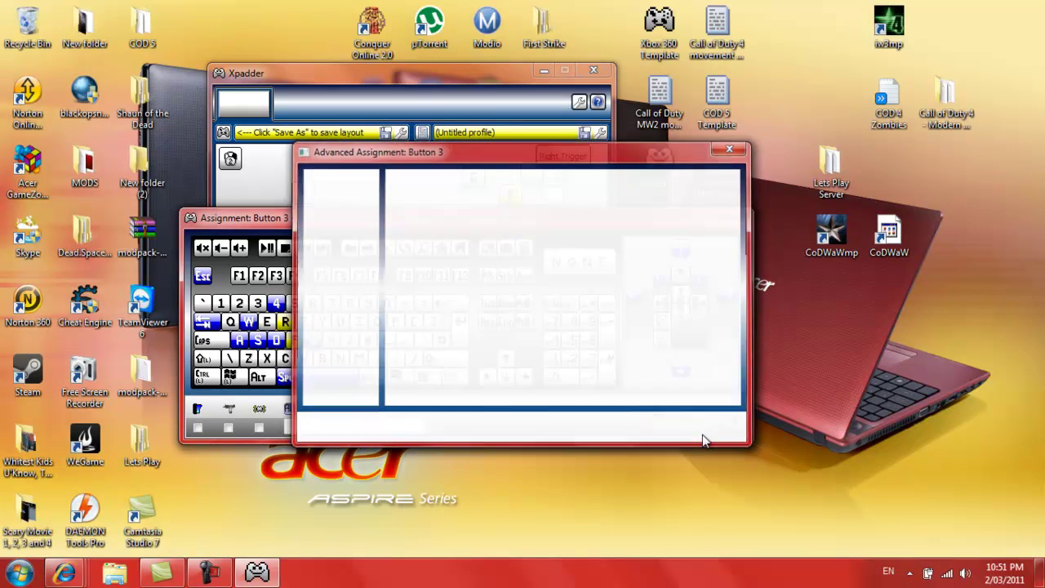
{"action": "left_click", "coordinate": [731, 216]}
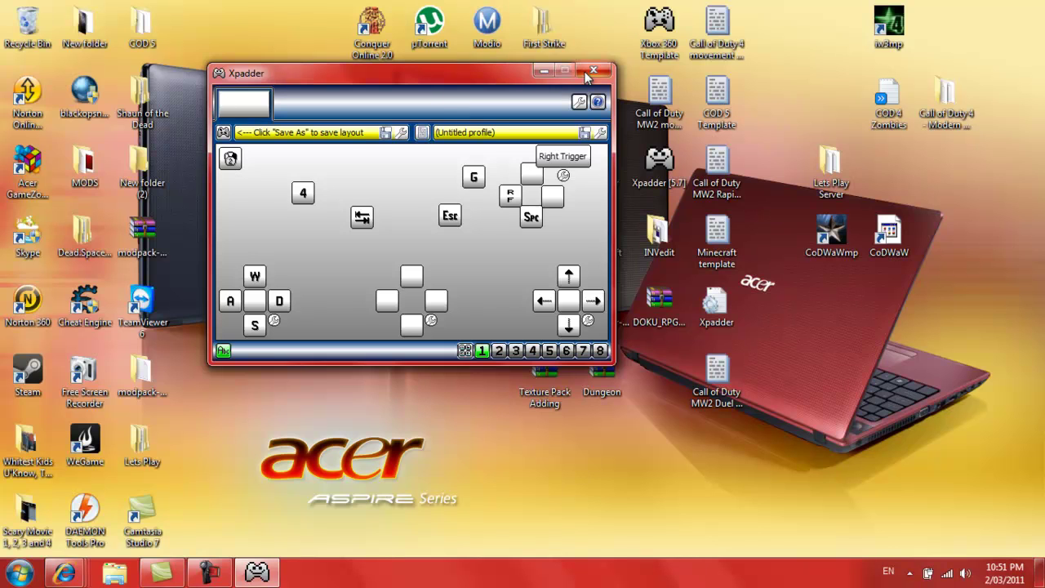
Open the Xbox 360 Template controller file without saving the current layout, accepting the auto-open notice
{"action": "left_click", "coordinate": [423, 132]}
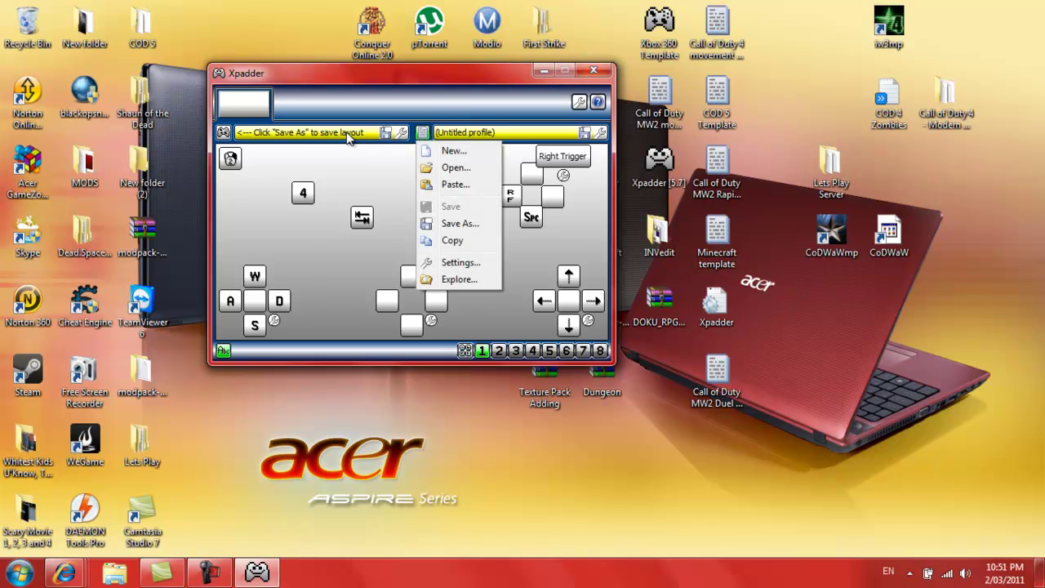
{"action": "left_click", "coordinate": [235, 133]}
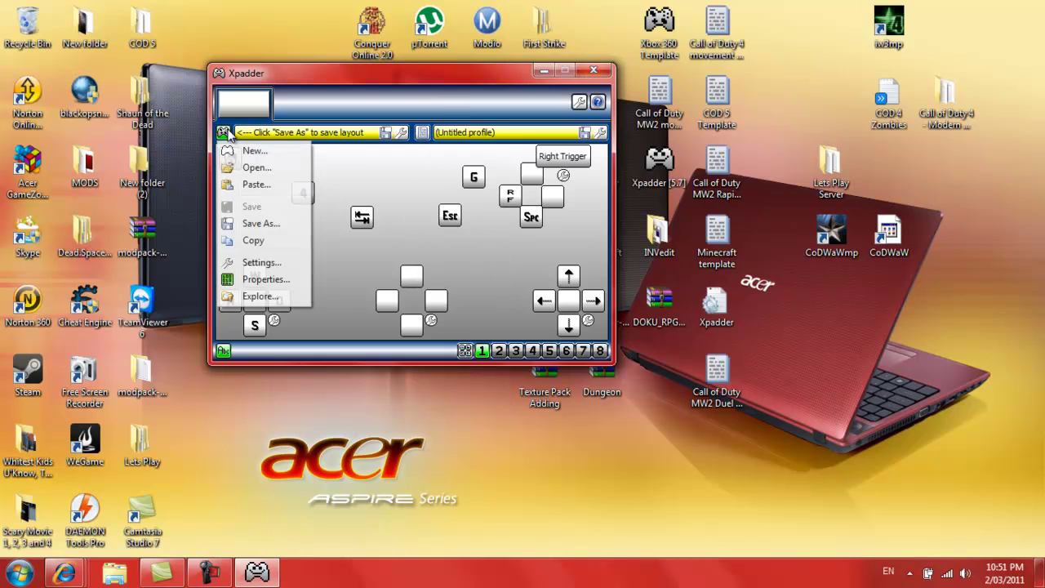
{"action": "left_click", "coordinate": [282, 169]}
{"action": "left_click", "coordinate": [543, 344]}
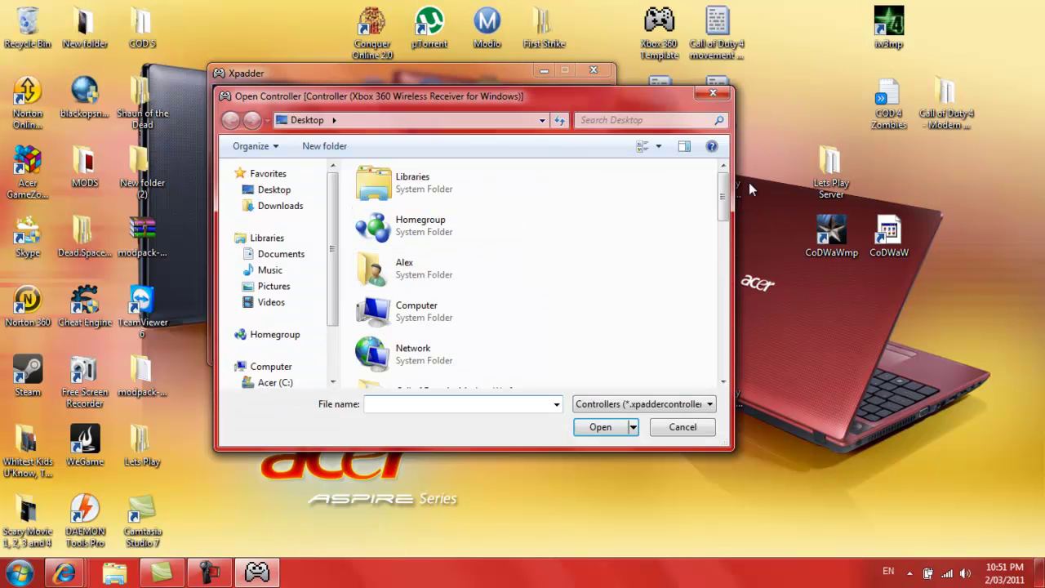
{"action": "left_click_drag", "start_coordinate": [722, 204], "coordinate": [749, 343]}
{"action": "left_click", "coordinate": [467, 366]}
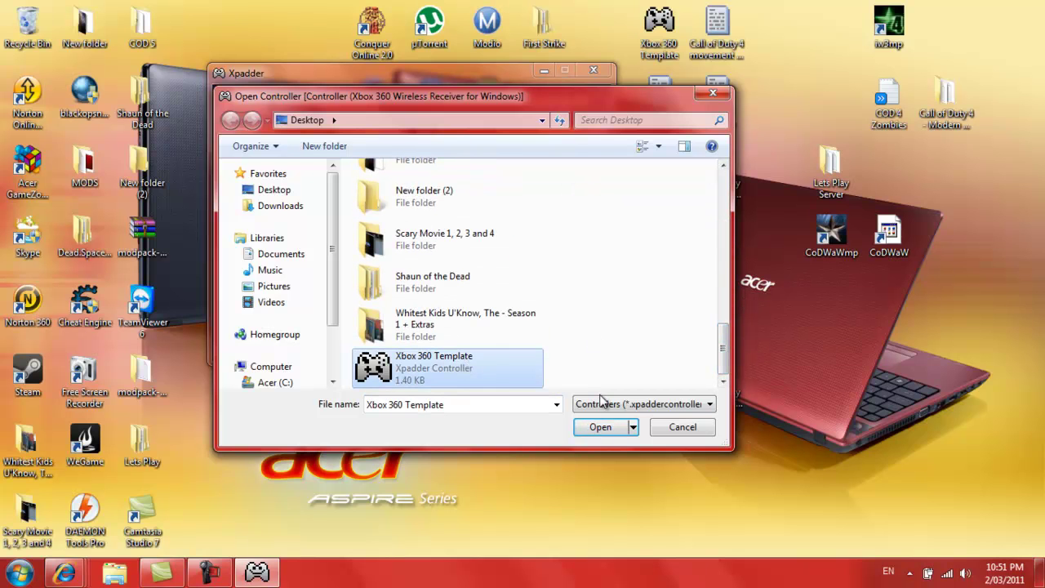
{"action": "left_click", "coordinate": [600, 426]}
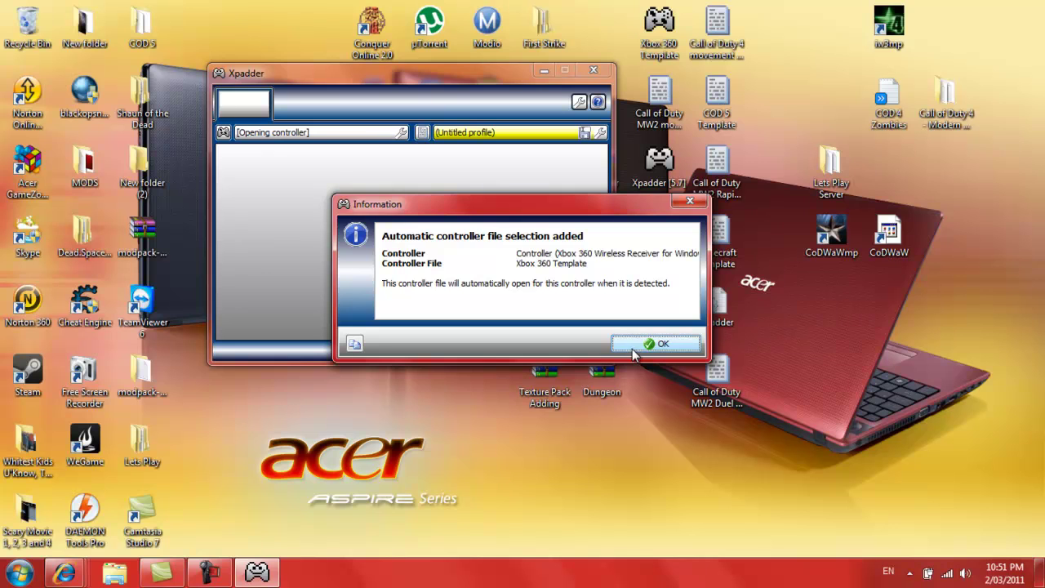
{"action": "left_click", "coordinate": [649, 344]}
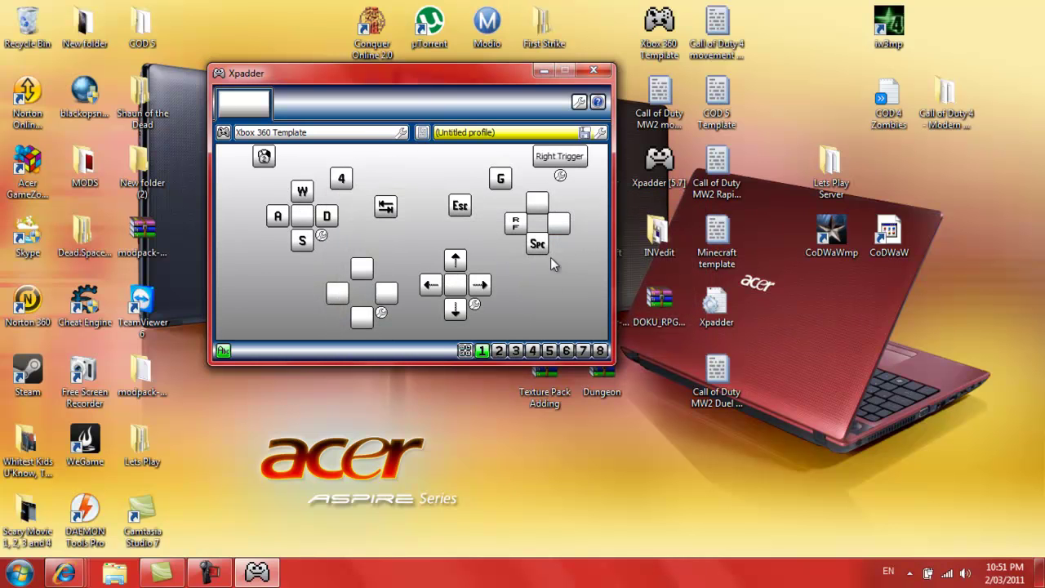
{"action": "left_click", "coordinate": [422, 133]}
{"action": "left_click", "coordinate": [453, 167]}
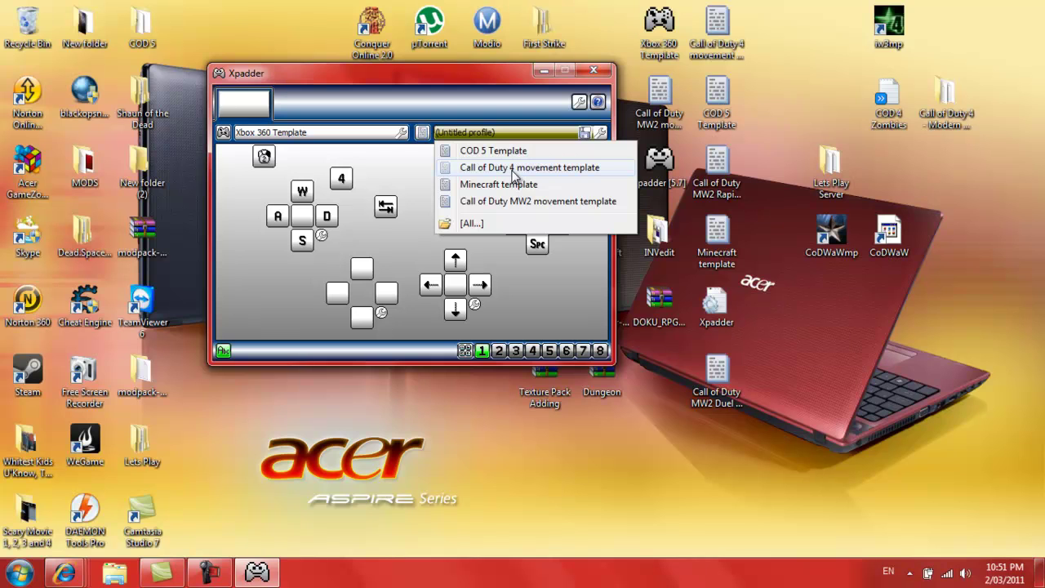
Pick the Call of Duty 4 movement template without saving, then bring up the Start menu
{"action": "left_click", "coordinate": [508, 168]}
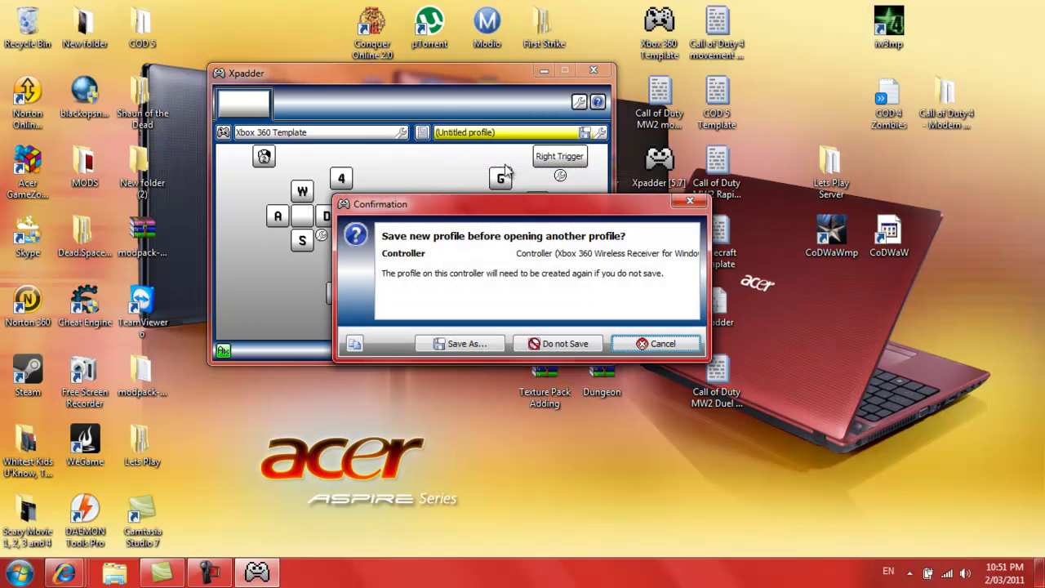
{"action": "left_click", "coordinate": [531, 338]}
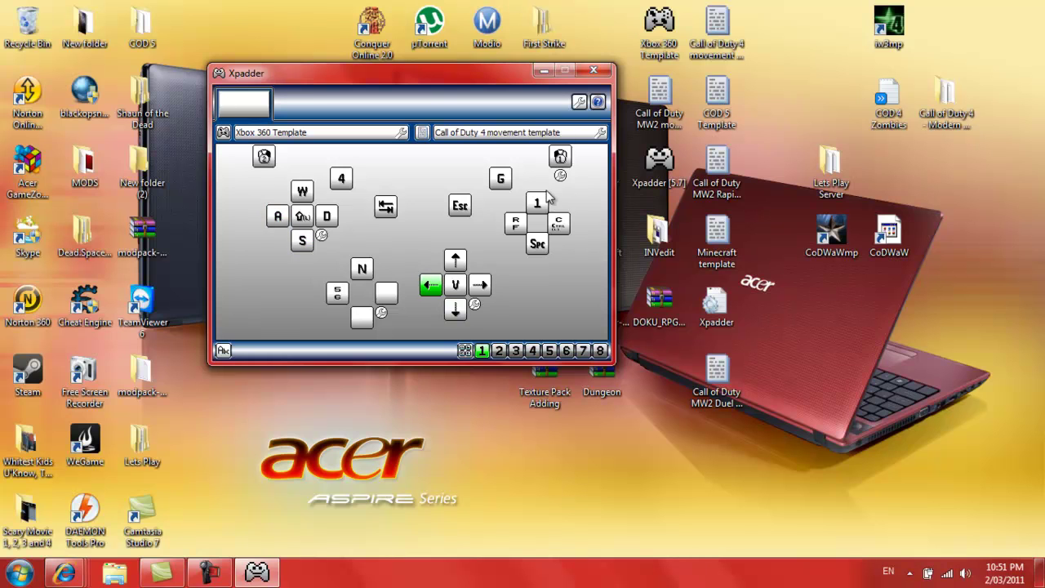
{"action": "left_click", "coordinate": [20, 571]}
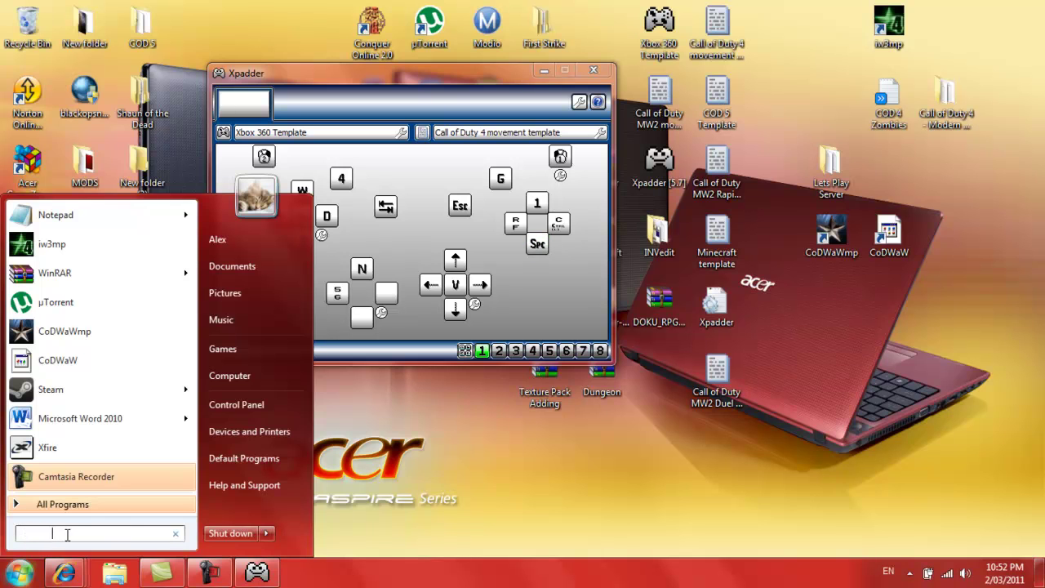
{"action": "key", "text": "BackSpace"}
{"action": "key", "text": "BackSpace"}
{"action": "key", "text": "BackSpace"}
{"action": "key", "text": "BackSpace"}
{"action": "key", "text": "BackSpace"}
{"action": "key", "text": "BackSpace"}
{"action": "key", "text": "BackSpace"}
{"action": "key", "text": "BackSpace"}
{"action": "key", "text": "BackSpace"}
{"action": "type", "text": "awdw"}
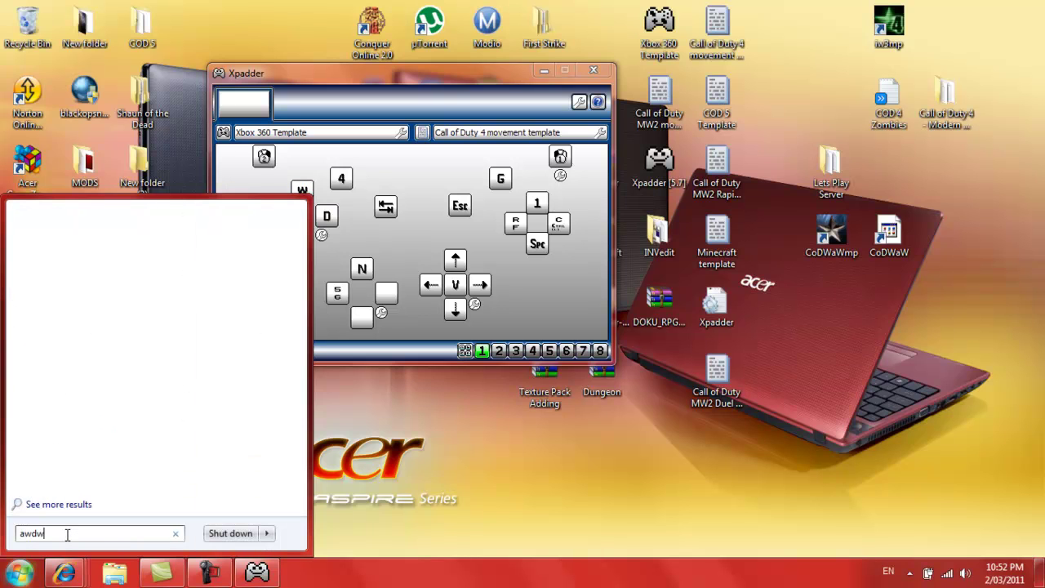
{"action": "type", "text": "dsawdsawdsawdsawdsaw"}
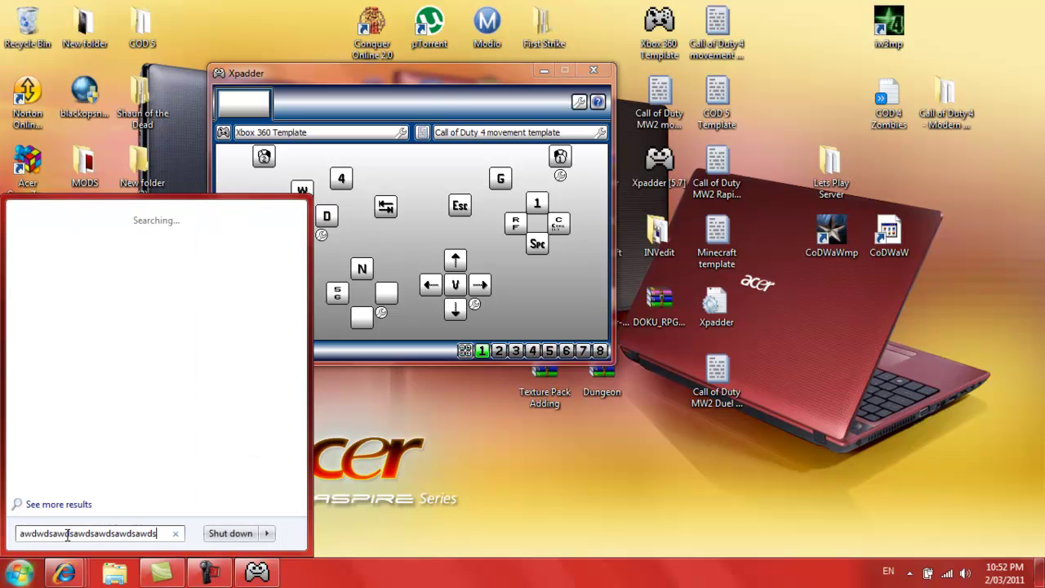
{"action": "type", "text": "g"}
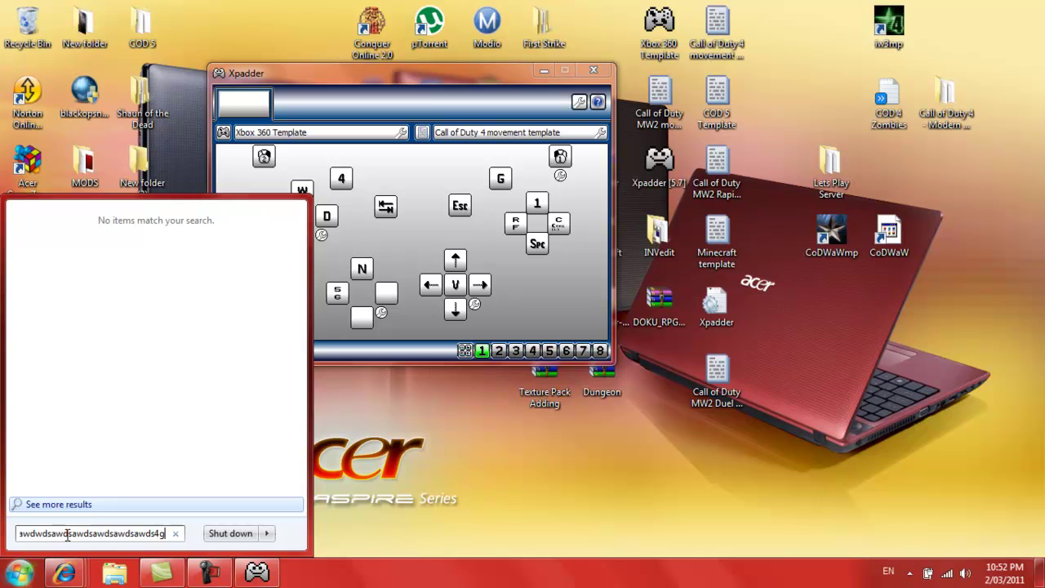
{"action": "type", "text": "v"}
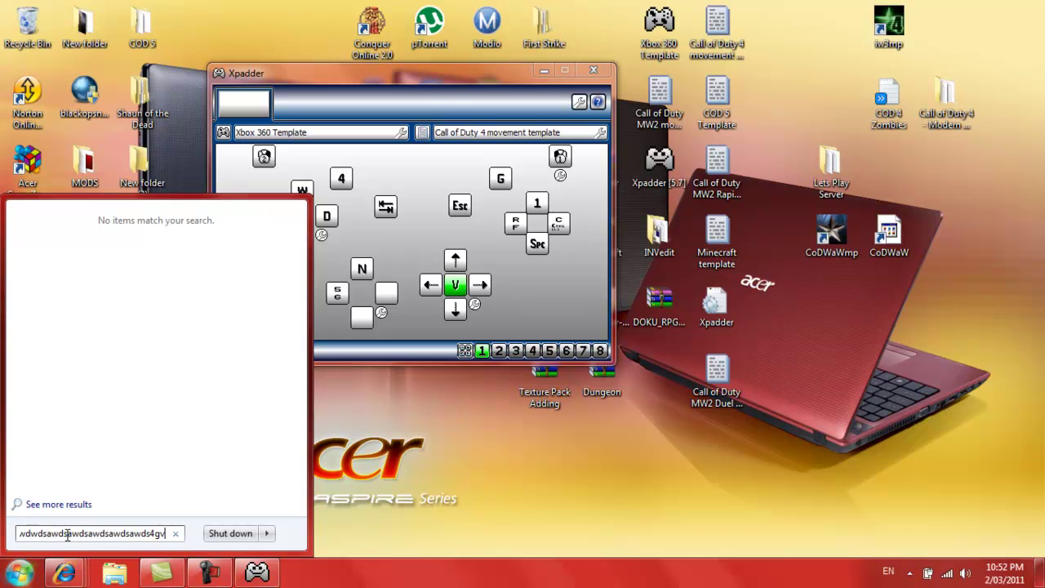
{"action": "type", "text": "vvvnnn56"}
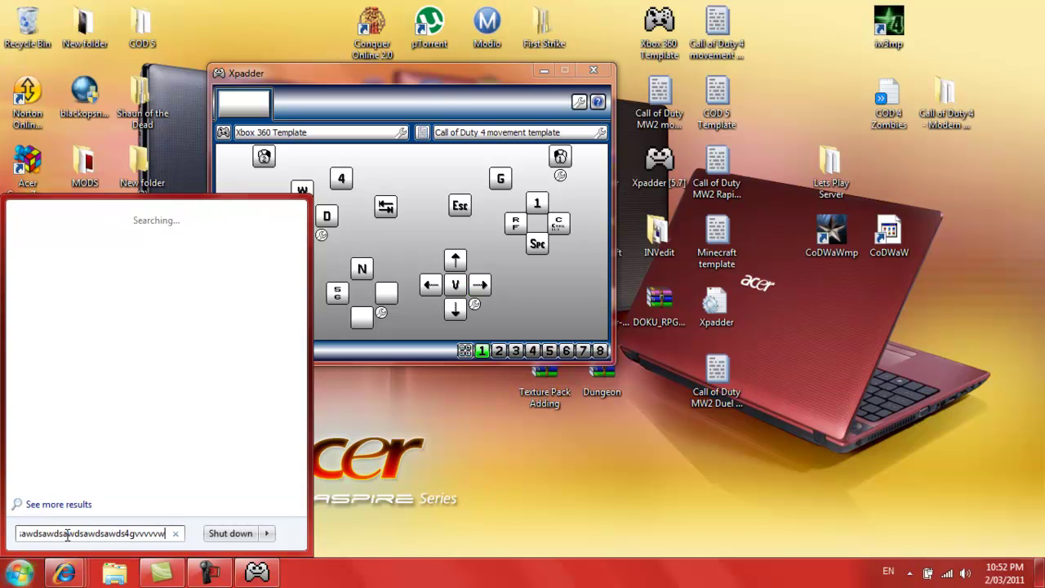
{"action": "type", "text": "5656"}
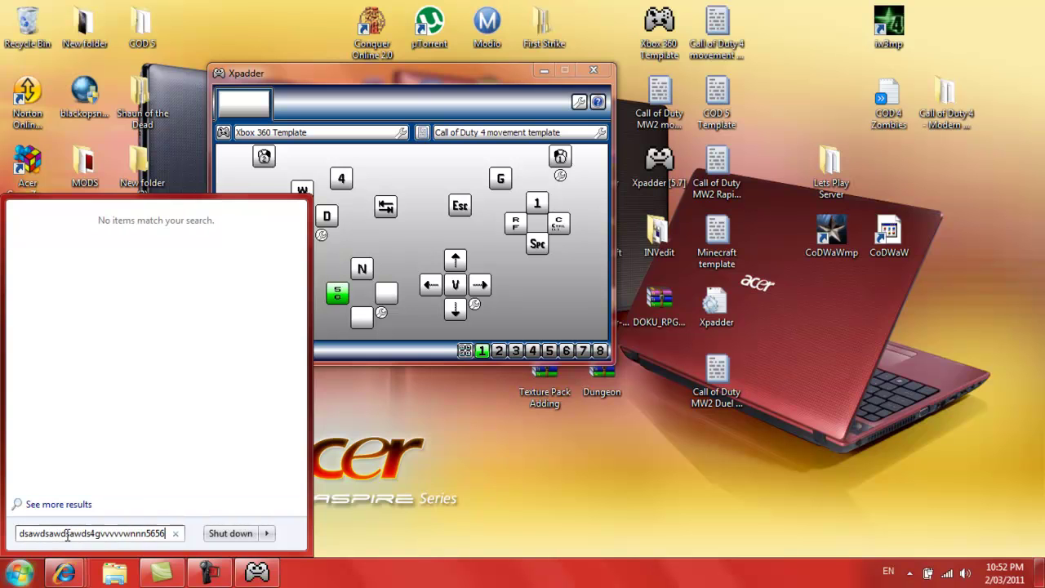
{"action": "type", "text": "56565656frfrfr"}
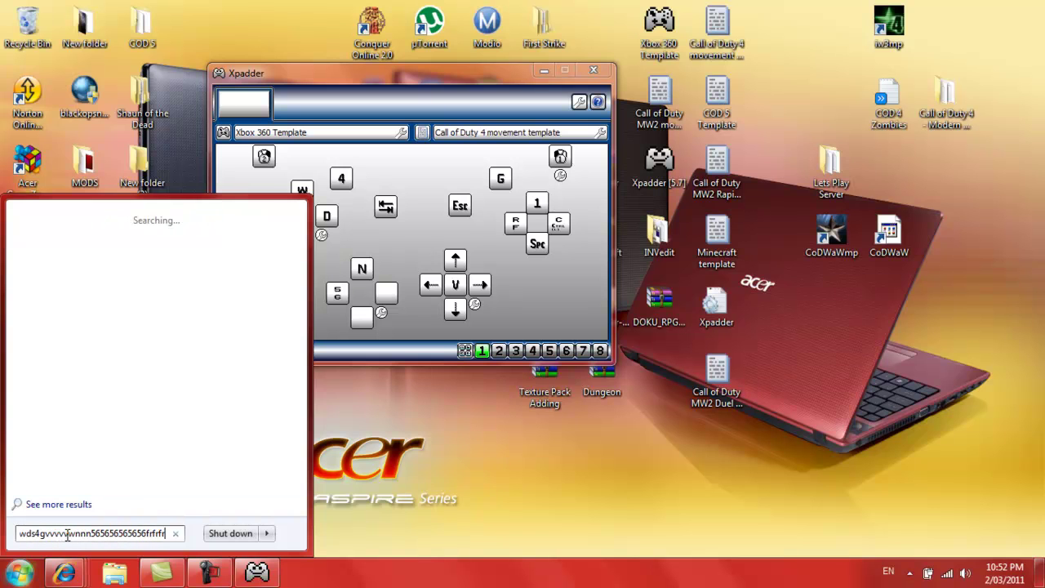
{"action": "type", "text": " 1fr 1fr fr"}
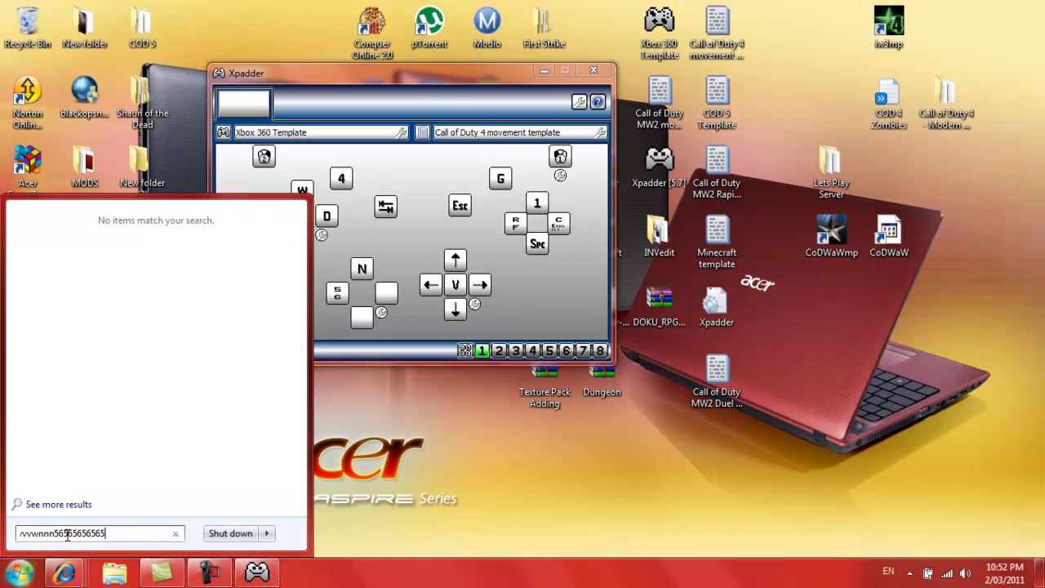
{"action": "key", "text": "BackSpace"}
{"action": "key", "text": "BackSpace"}
{"action": "key", "text": "BackSpace"}
{"action": "key", "text": "BackSpace"}
{"action": "key", "text": "BackSpace"}
{"action": "key", "text": "BackSpace"}
{"action": "type", "text": "awdwdsawdsawdsawdsawdsawd"}
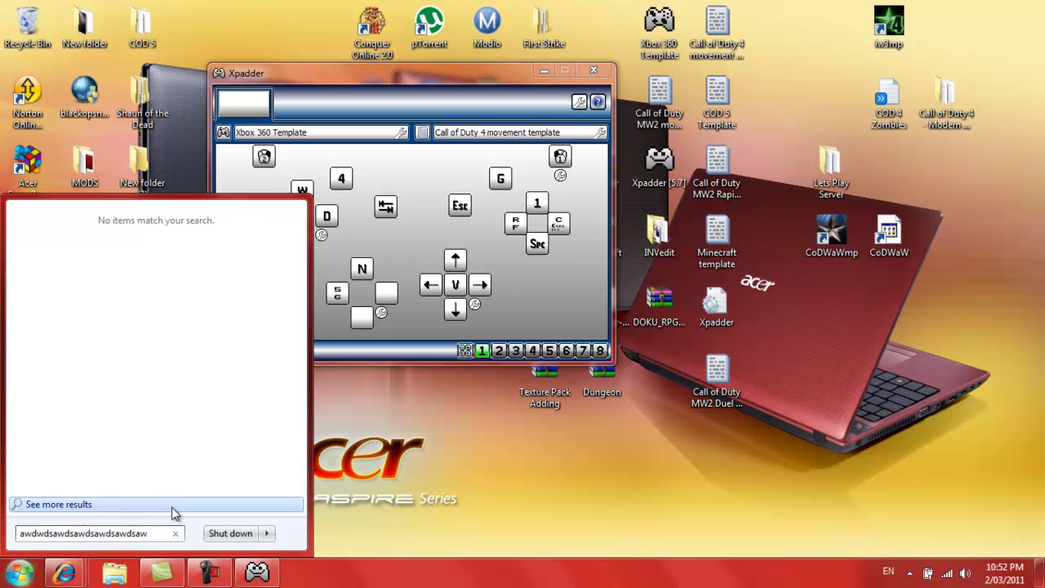
{"action": "key", "text": "BackSpace"}
{"action": "key", "text": "BackSpace"}
{"action": "key", "text": "BackSpace"}
{"action": "key", "text": "BackSpace"}
{"action": "key", "text": "BackSpace"}
{"action": "key", "text": "BackSpace"}
{"action": "key", "text": "BackSpace"}
{"action": "key", "text": "BackSpace"}
{"action": "key", "text": "BackSpace"}
{"action": "key", "text": "BackSpace"}
{"action": "key", "text": "BackSpace"}
{"action": "key", "text": "BackSpace"}
{"action": "key", "text": "BackSpace"}
{"action": "key", "text": "BackSpace"}
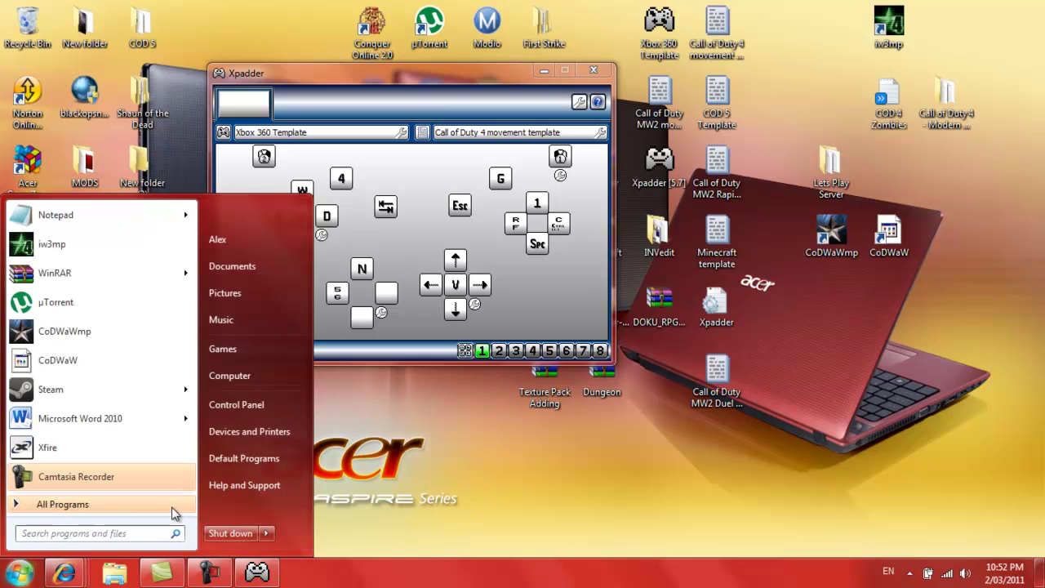
Minimize Xpadder, dismiss the desktop context menu, and select the Guild Wars and Hamachi icons
{"action": "left_click", "coordinate": [526, 69]}
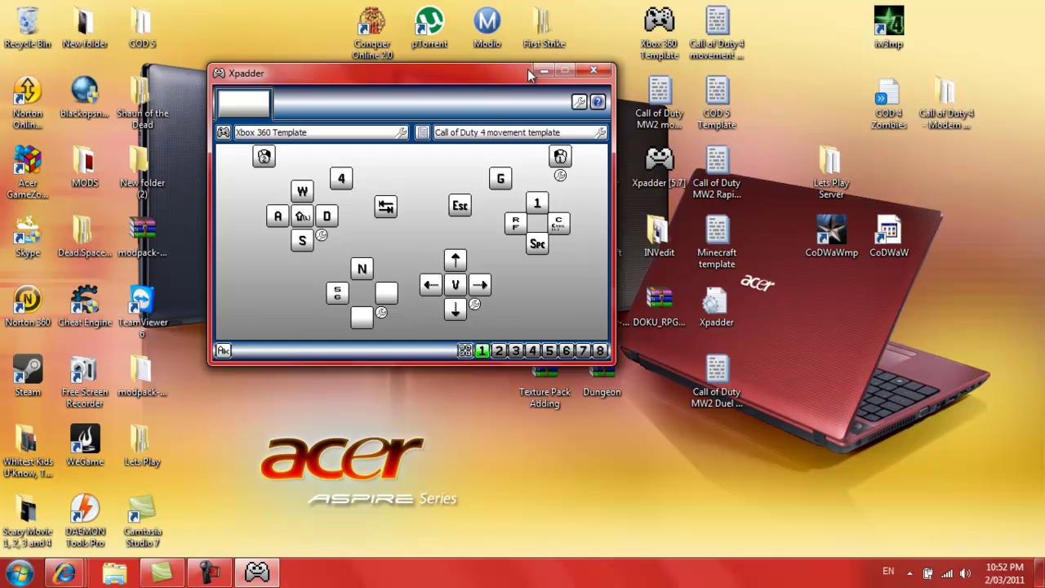
{"action": "left_click", "coordinate": [534, 69]}
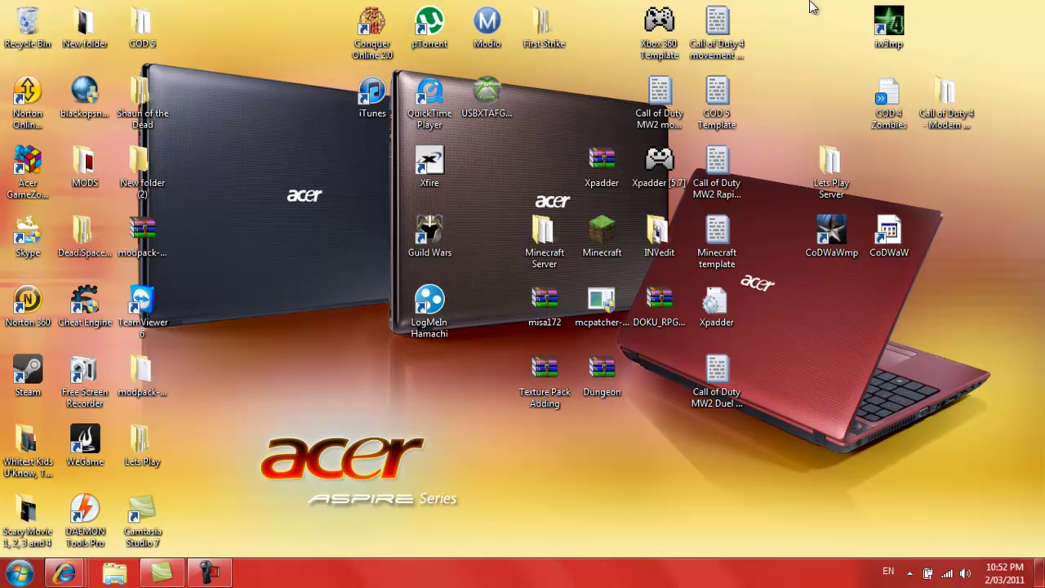
{"action": "right_click", "coordinate": [435, 365]}
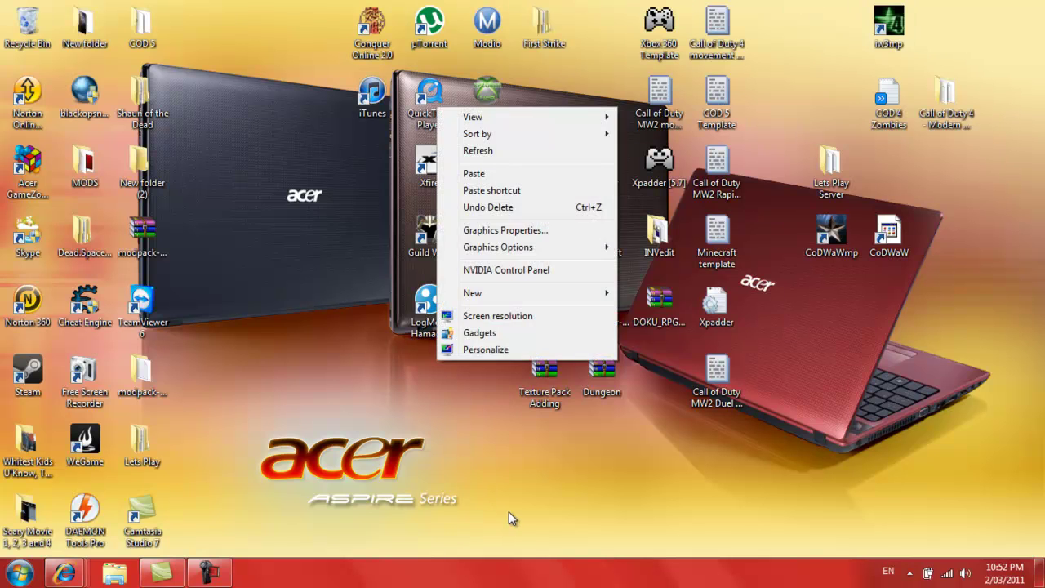
{"action": "right_click", "coordinate": [505, 510]}
{"action": "left_click", "coordinate": [422, 431]}
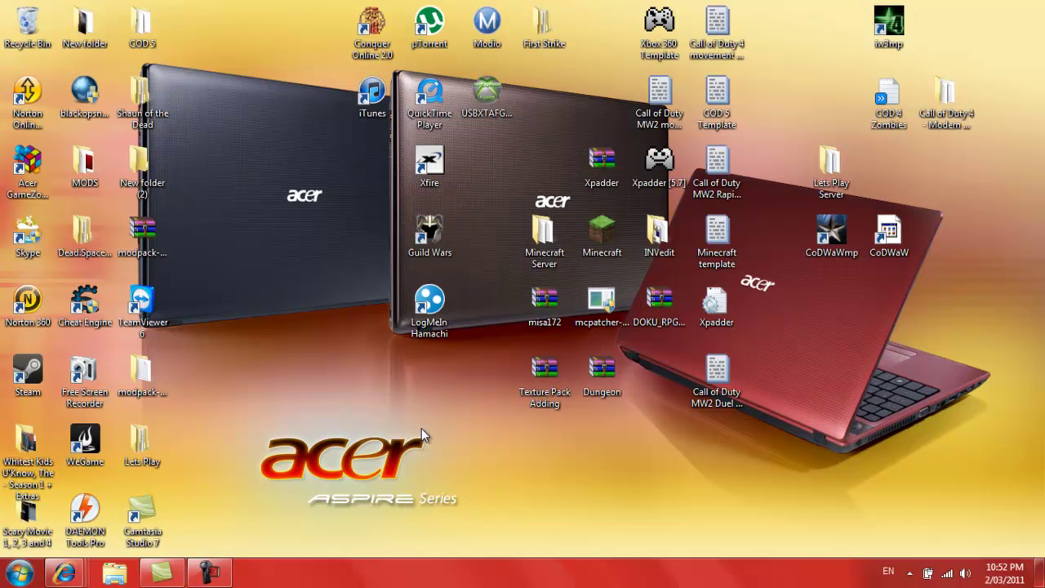
{"action": "left_click_drag", "start_coordinate": [421, 428], "coordinate": [294, 357]}
Restore Xpadder from the tray and review the profile settings and G assignment unchanged
{"action": "left_click", "coordinate": [909, 572]}
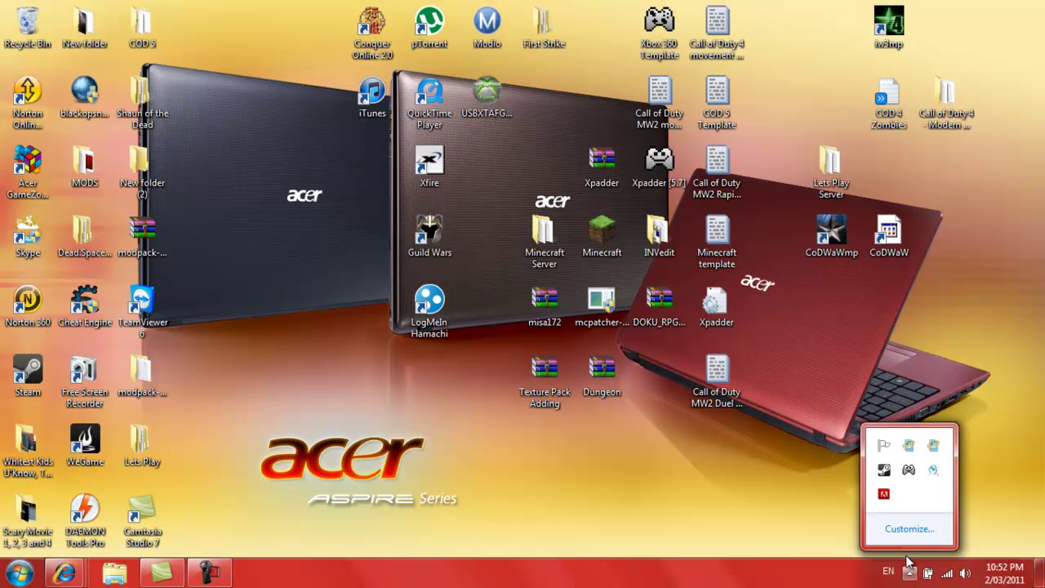
{"action": "left_click", "coordinate": [908, 470]}
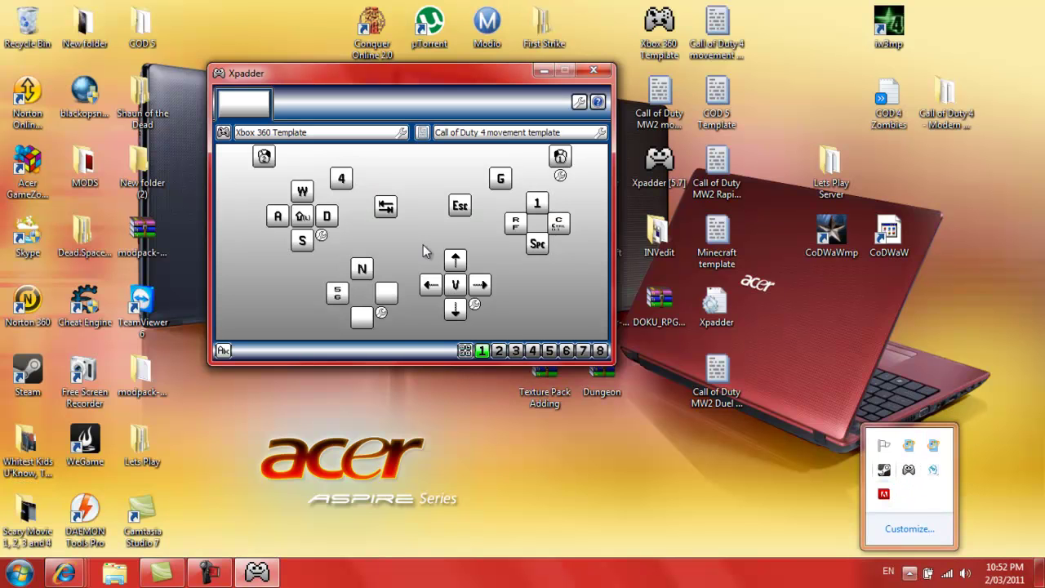
{"action": "left_click", "coordinate": [420, 139]}
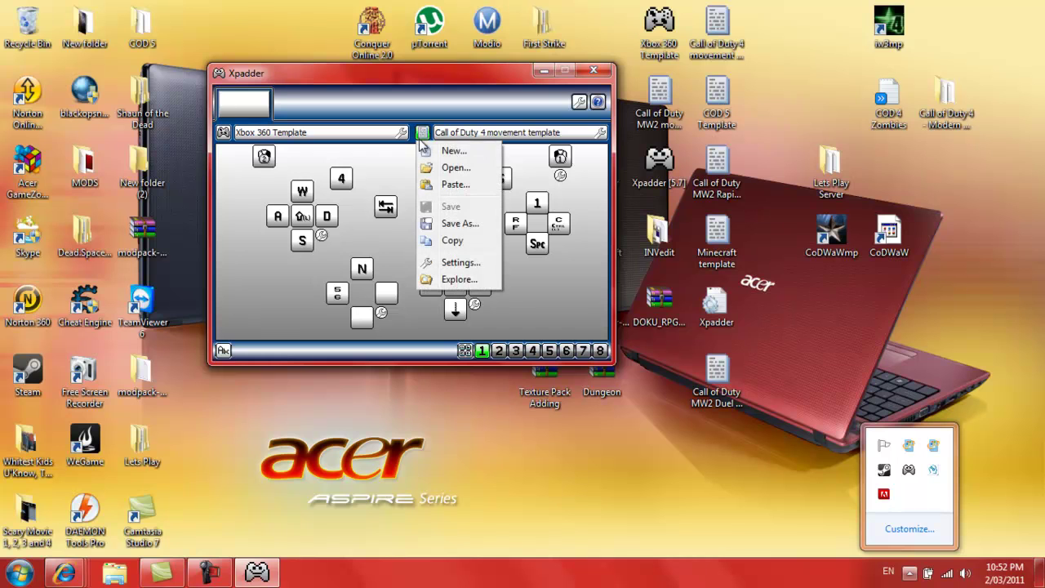
{"action": "left_click", "coordinate": [460, 261]}
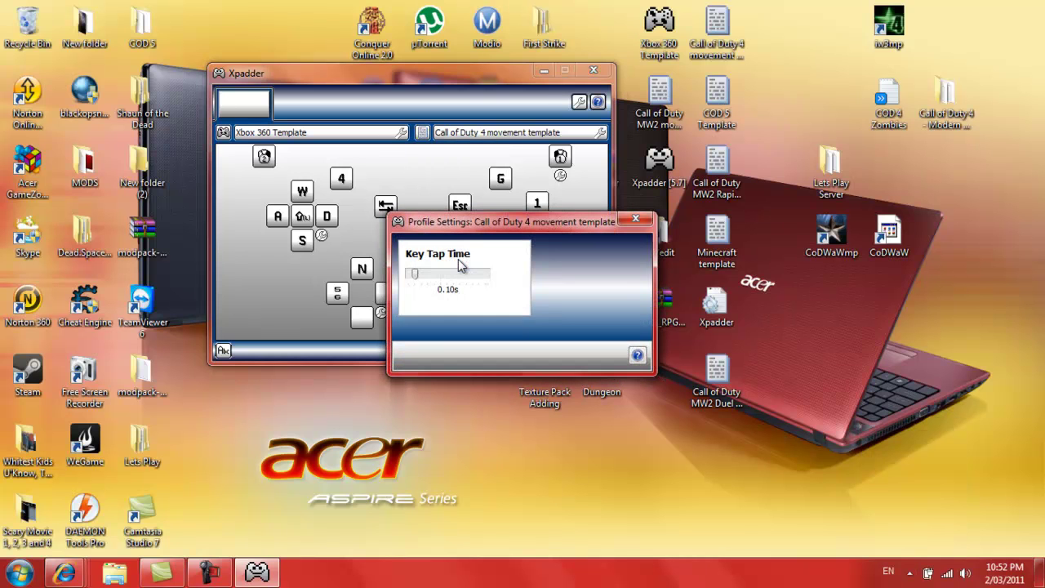
{"action": "left_click", "coordinate": [636, 219]}
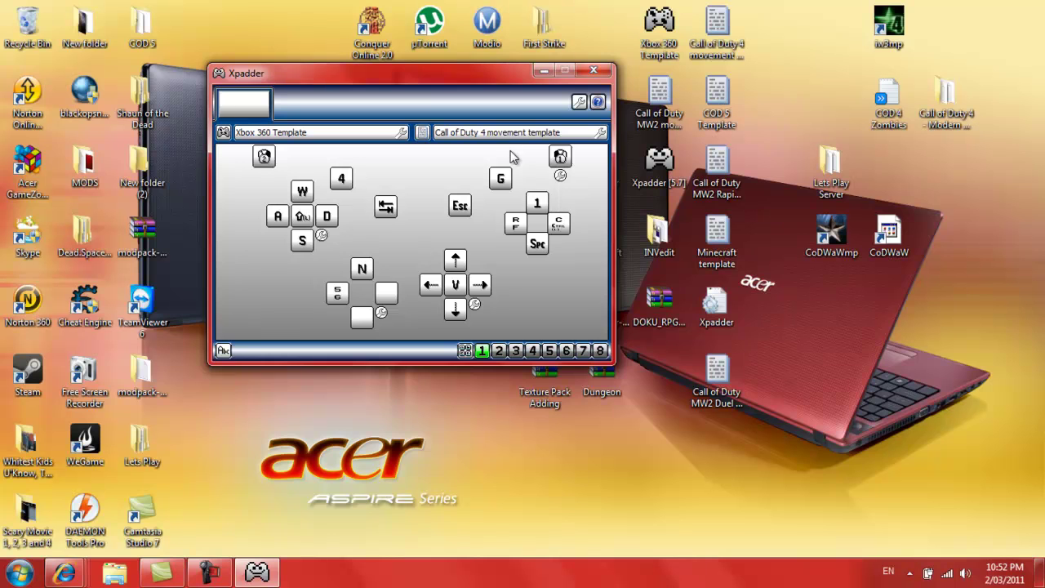
{"action": "left_click", "coordinate": [504, 181]}
{"action": "left_click", "coordinate": [739, 215]}
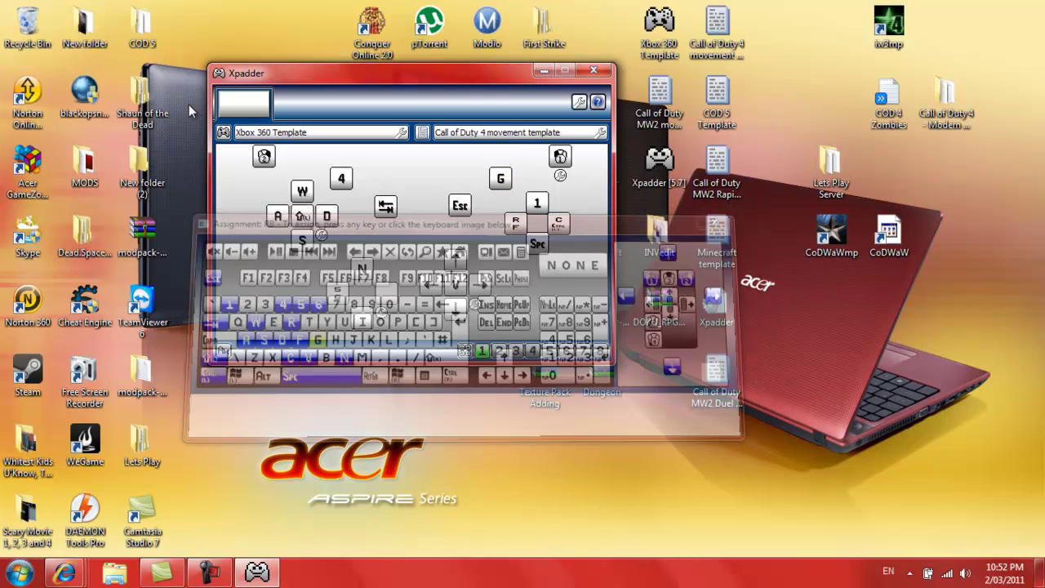
Review the Xbox 360 Template controller settings and properties, closing both unchanged
{"action": "left_click", "coordinate": [226, 136]}
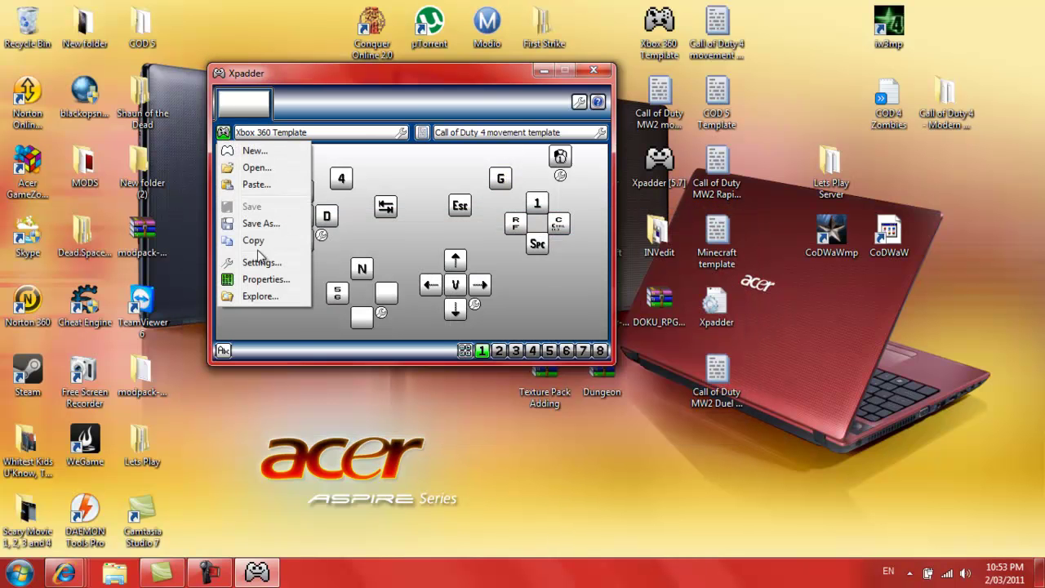
{"action": "left_click", "coordinate": [266, 263]}
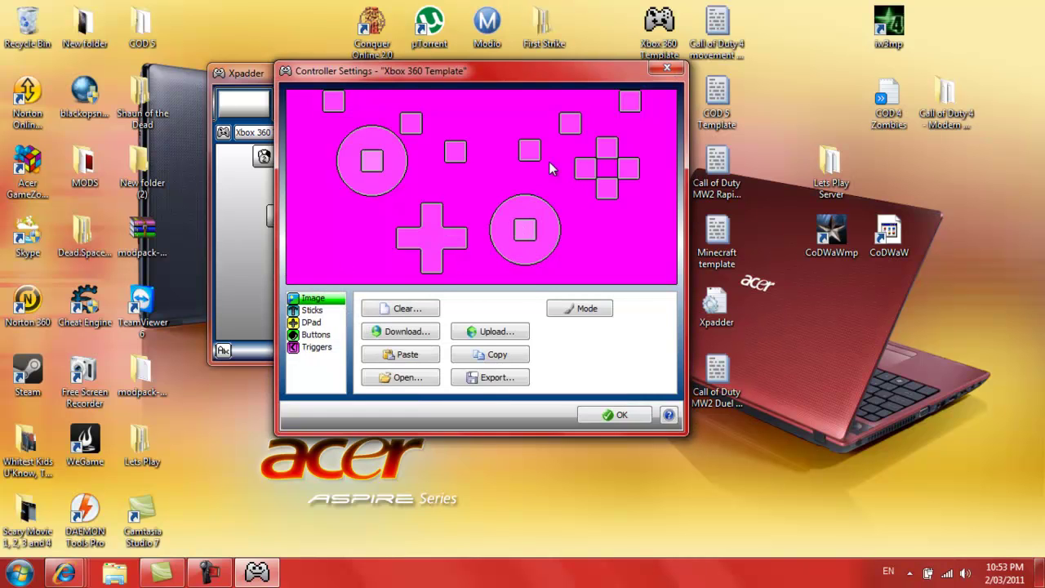
{"action": "left_click", "coordinate": [667, 69]}
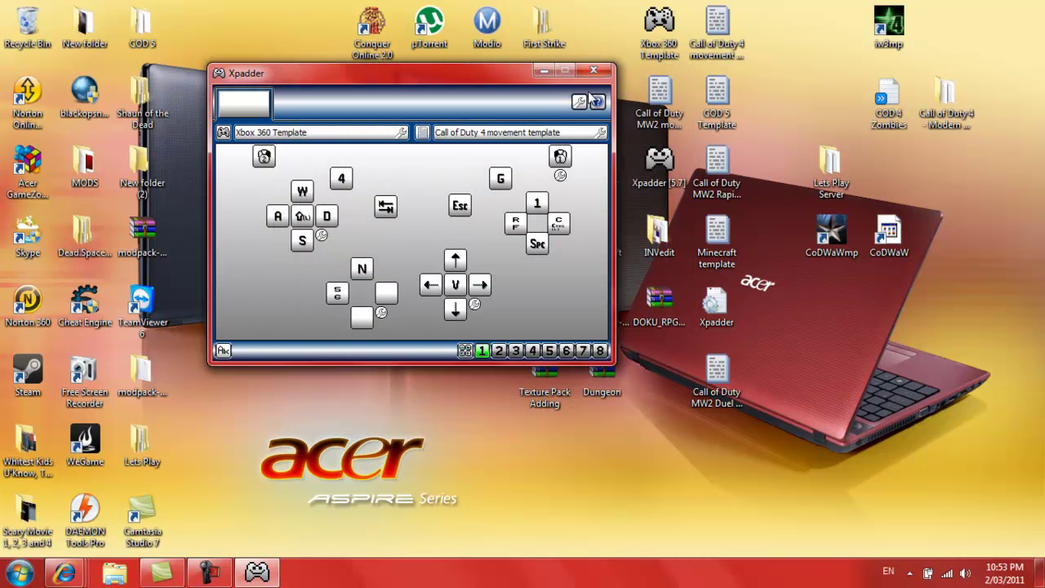
{"action": "left_click", "coordinate": [223, 133]}
{"action": "left_click", "coordinate": [275, 280]}
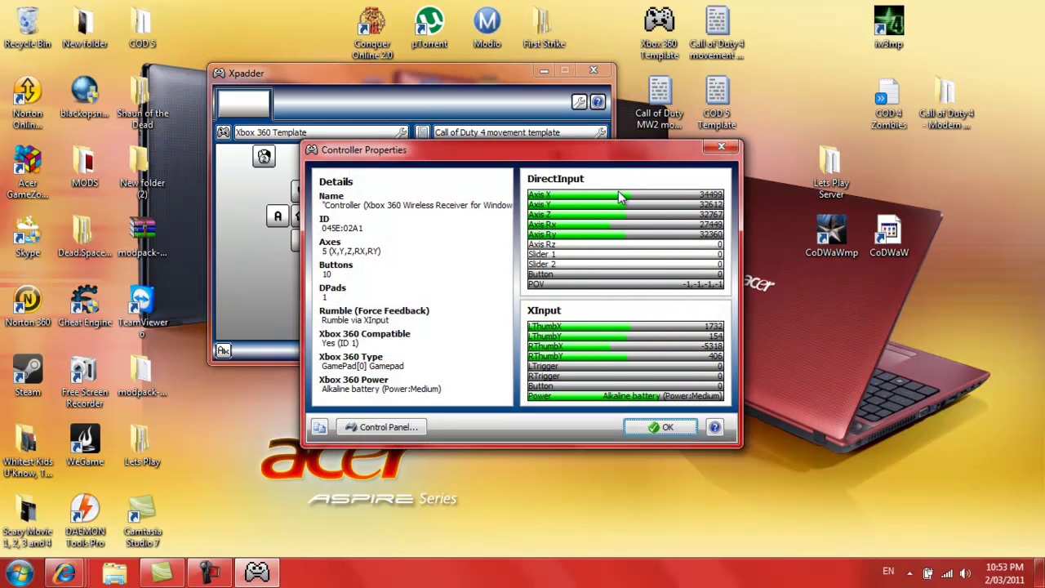
{"action": "left_click", "coordinate": [721, 146]}
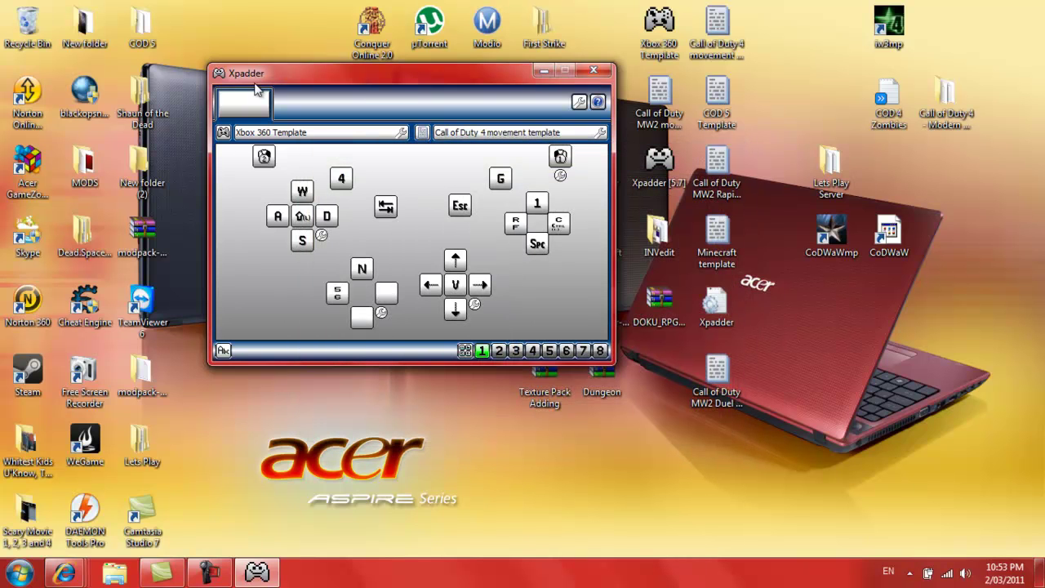
Enable turbo on the right trigger, set a 2.50s delay, then disable it again
{"action": "left_click", "coordinate": [225, 134]}
{"action": "left_click", "coordinate": [502, 158]}
{"action": "left_click", "coordinate": [563, 158]}
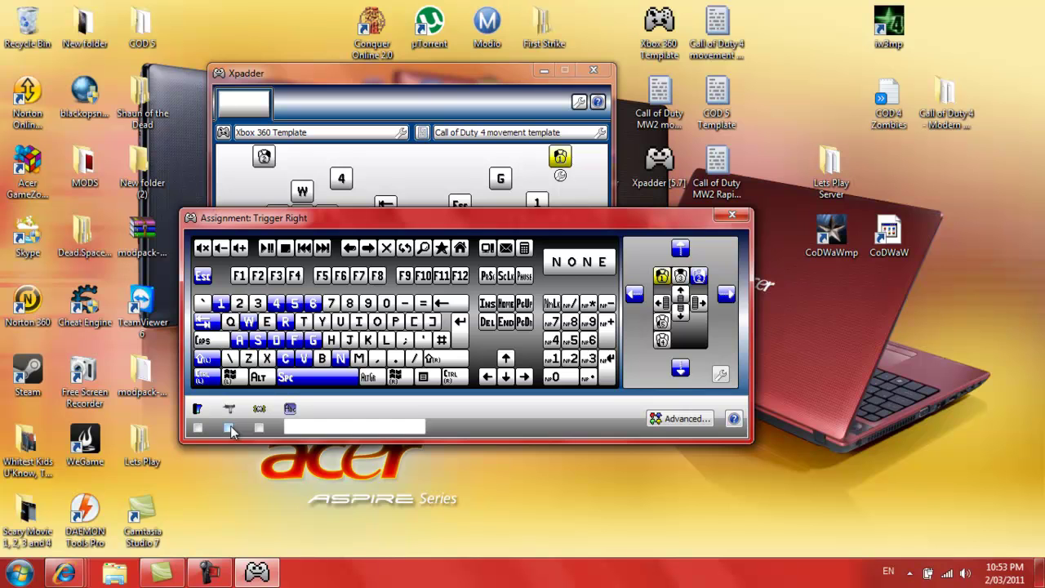
{"action": "left_click", "coordinate": [669, 423]}
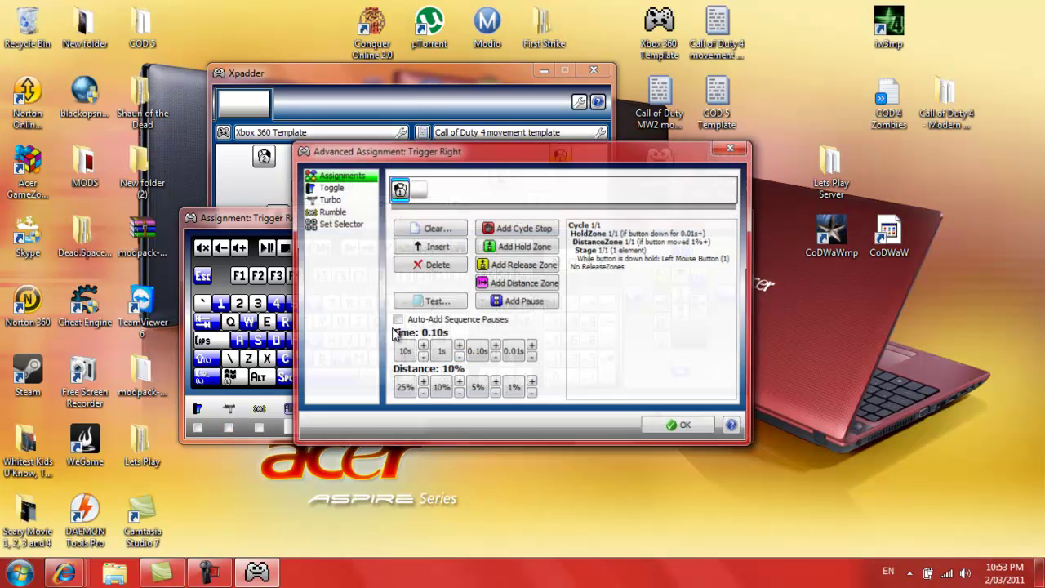
{"action": "left_click", "coordinate": [336, 200]}
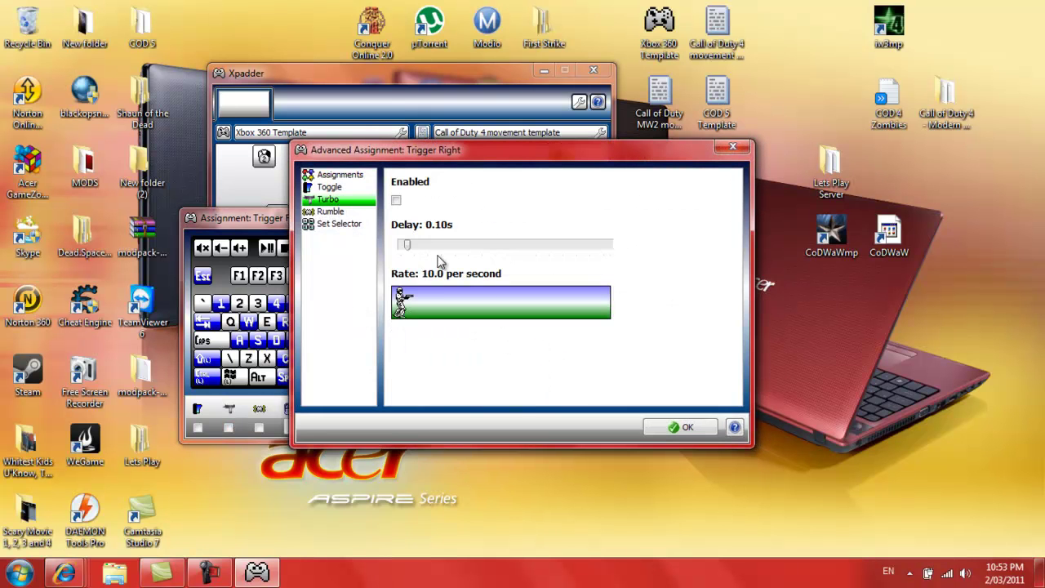
{"action": "left_click", "coordinate": [397, 201]}
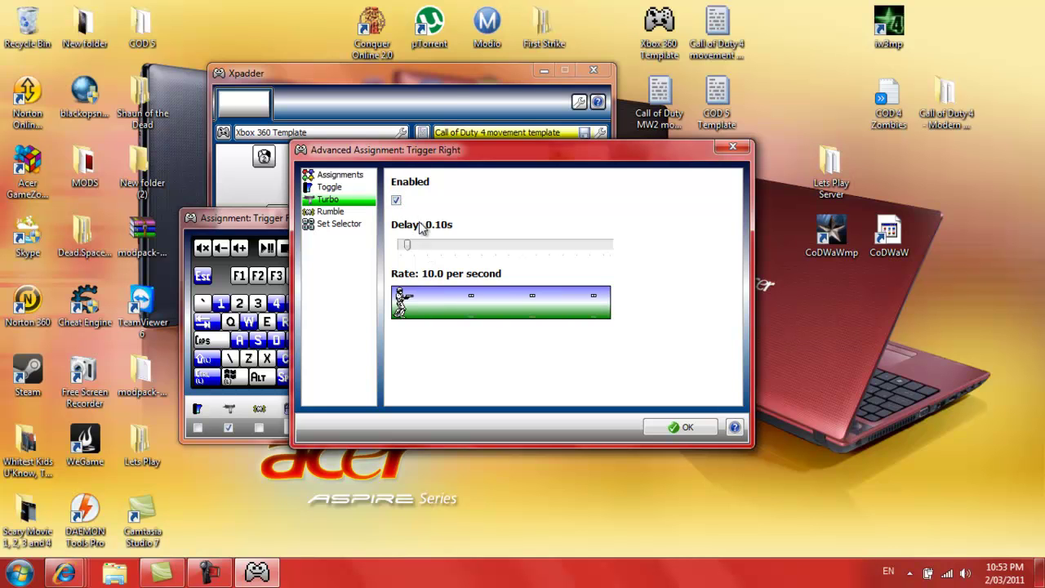
{"action": "mouse_move", "coordinate": [409, 247]}
{"action": "left_mouse_down"}
{"action": "mouse_move", "coordinate": [622, 243]}
{"action": "mouse_move", "coordinate": [398, 244]}
{"action": "mouse_move", "coordinate": [409, 249]}
{"action": "left_mouse_up"}
{"action": "left_click", "coordinate": [396, 201]}
{"action": "left_click", "coordinate": [732, 148]}
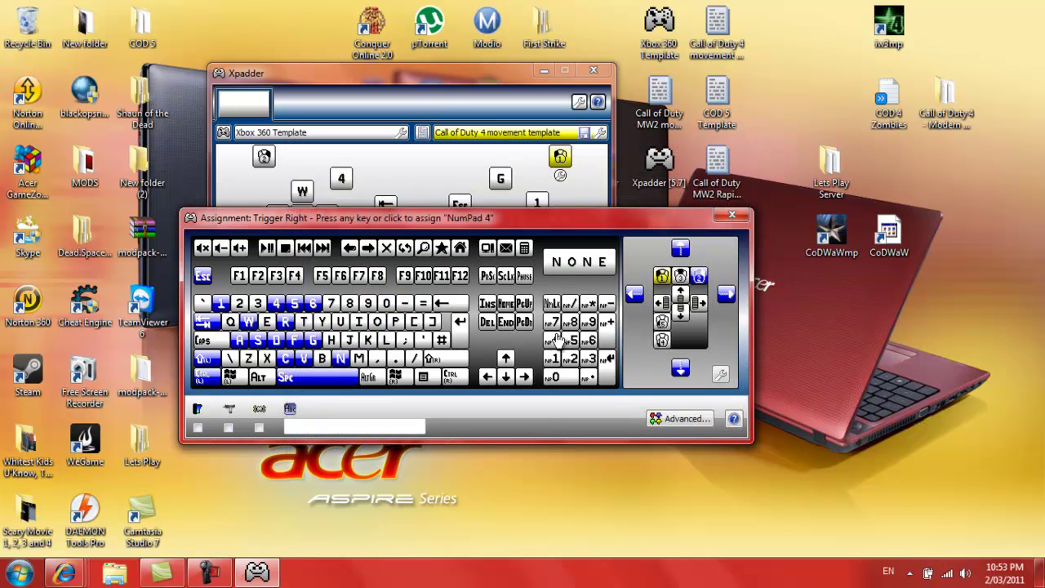
Clear the right trigger, remap it to Left Mouse Button, and turn on Abc
{"action": "left_click", "coordinate": [596, 262]}
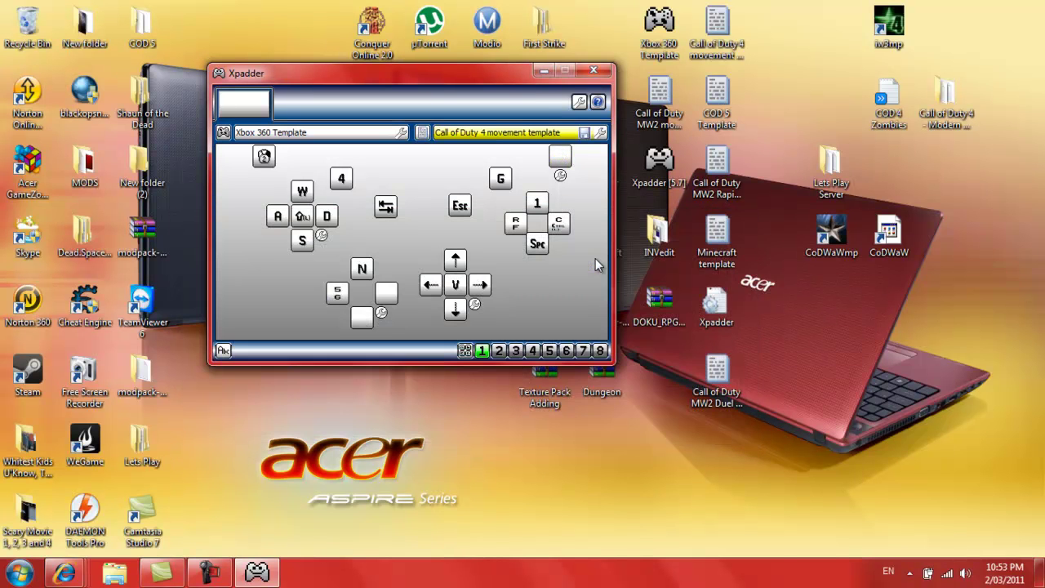
{"action": "left_click", "coordinate": [555, 164]}
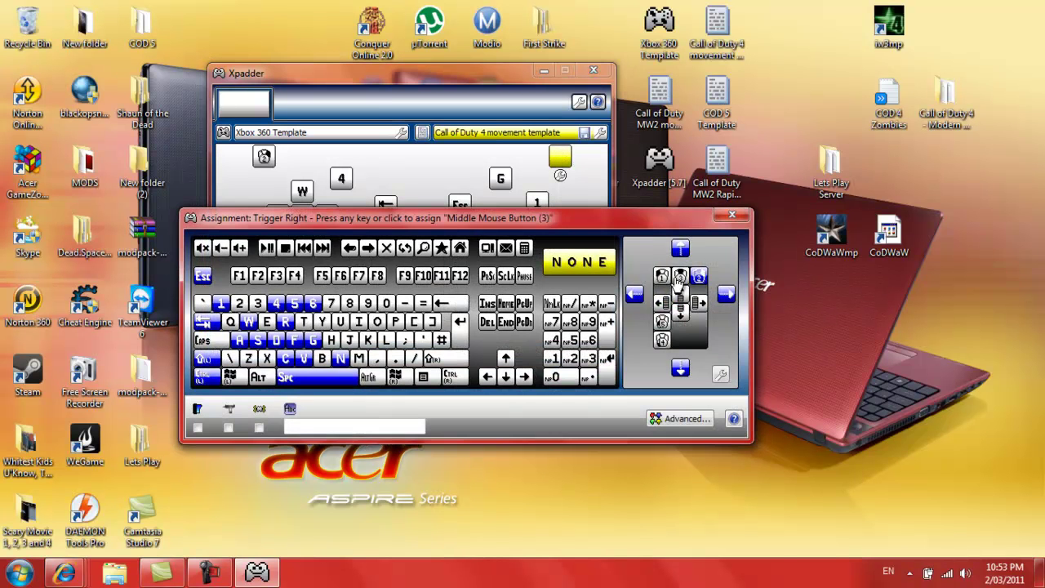
{"action": "left_click", "coordinate": [670, 282]}
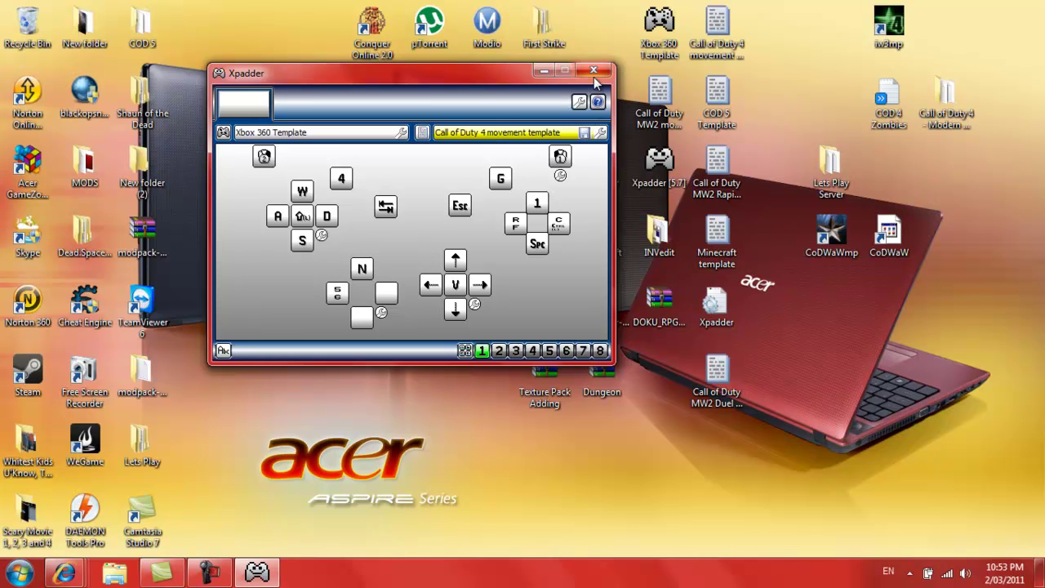
{"action": "left_click", "coordinate": [225, 351]}
Open the Call of Duty MW2 movement template profile, choosing Do not Save for the Call of Duty 4 changes
{"action": "left_click", "coordinate": [422, 132]}
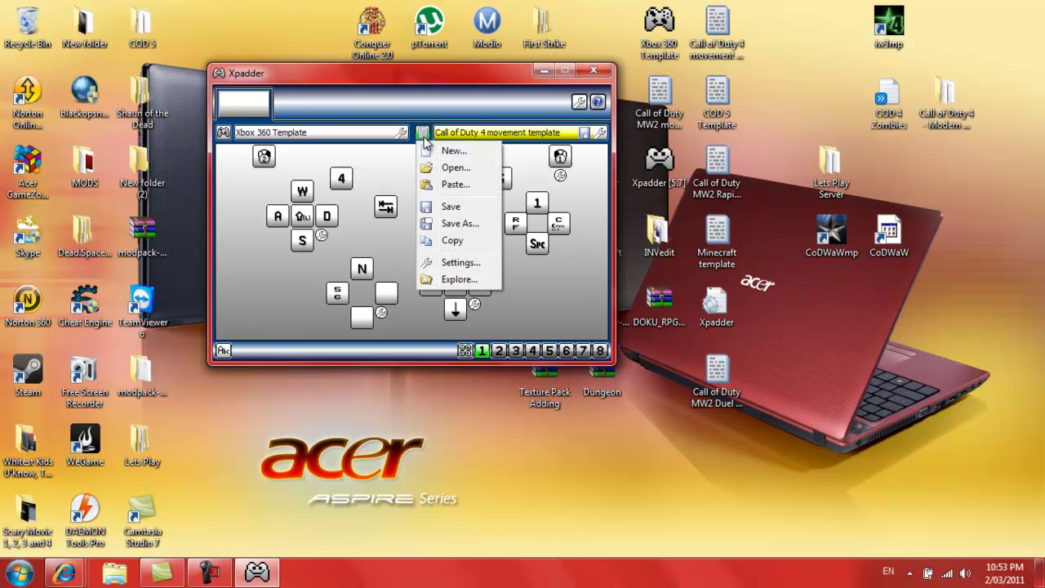
{"action": "left_click", "coordinate": [453, 167]}
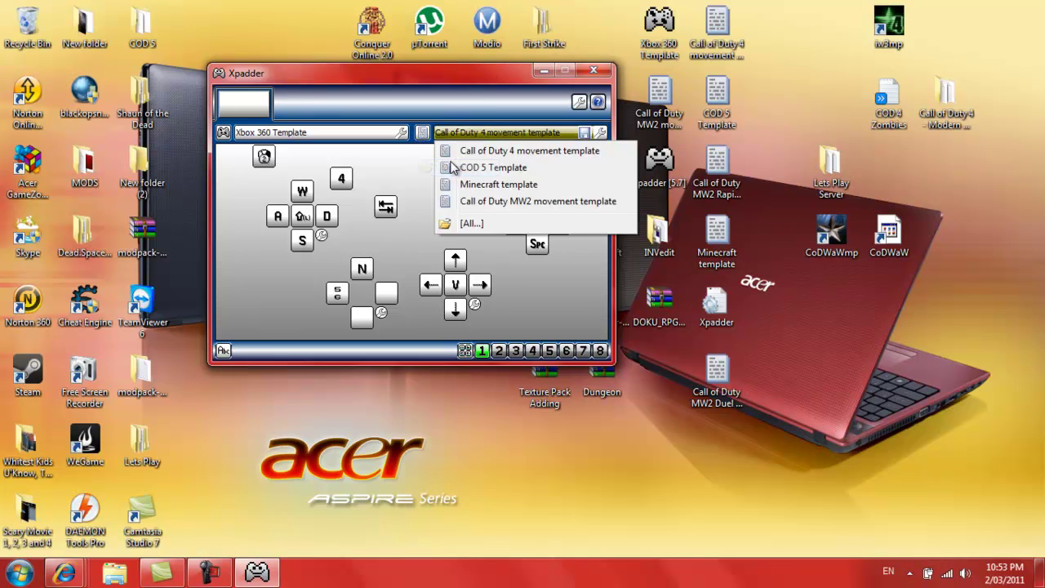
{"action": "left_click", "coordinate": [469, 204]}
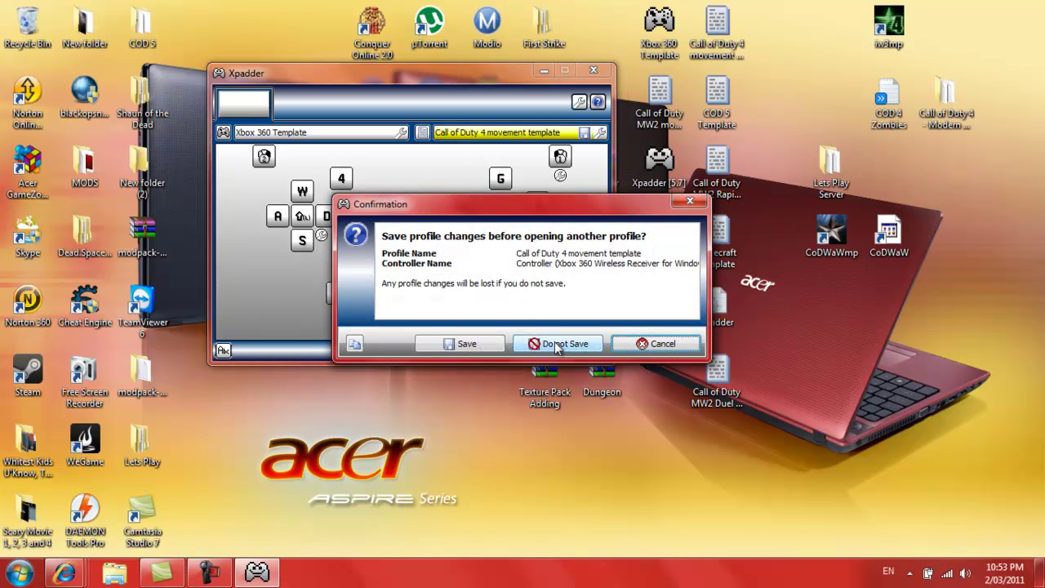
{"action": "left_click", "coordinate": [558, 342]}
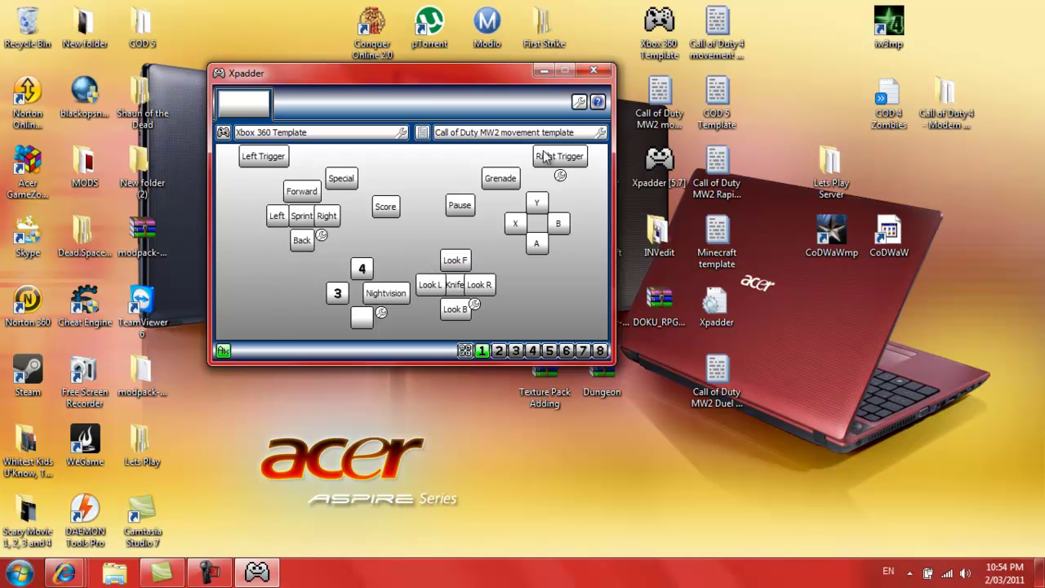
Close Xpadder, then select the four desktop template files and deselect them
{"action": "left_click", "coordinate": [594, 72]}
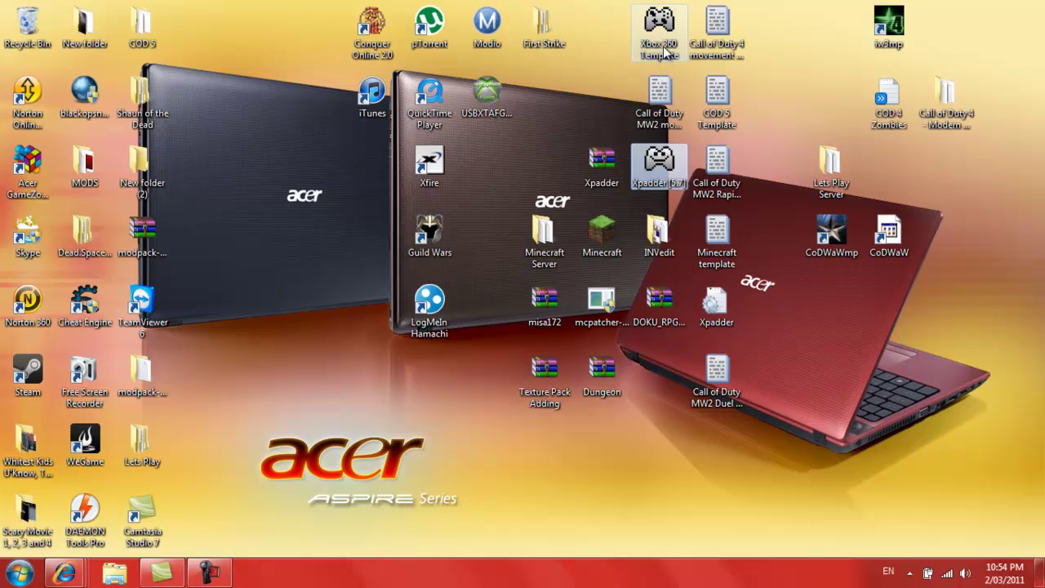
{"action": "left_click", "coordinate": [659, 28]}
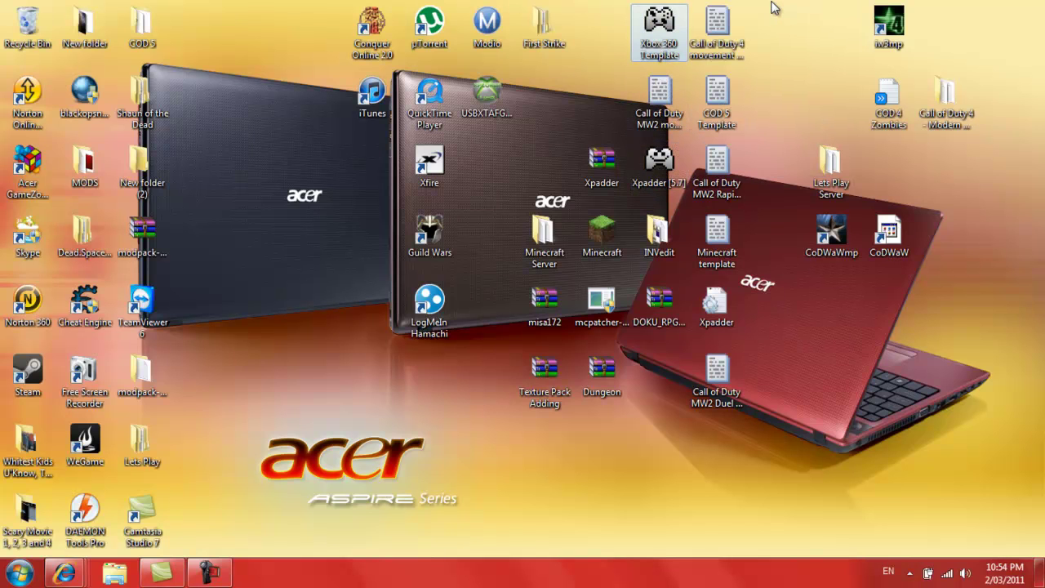
{"action": "left_click_drag", "start_coordinate": [772, 7], "coordinate": [701, 243]}
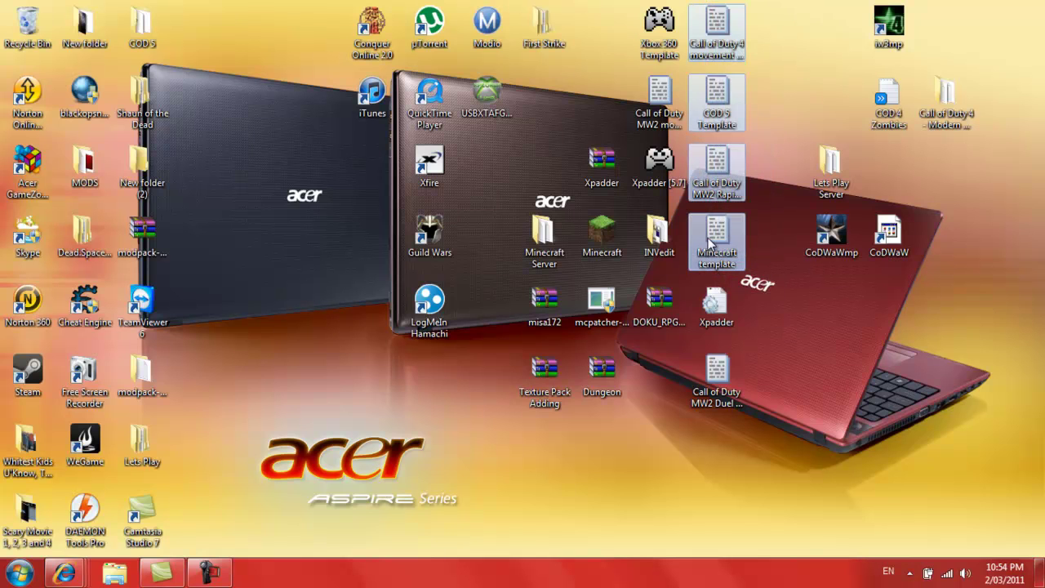
{"action": "left_click", "coordinate": [766, 217]}
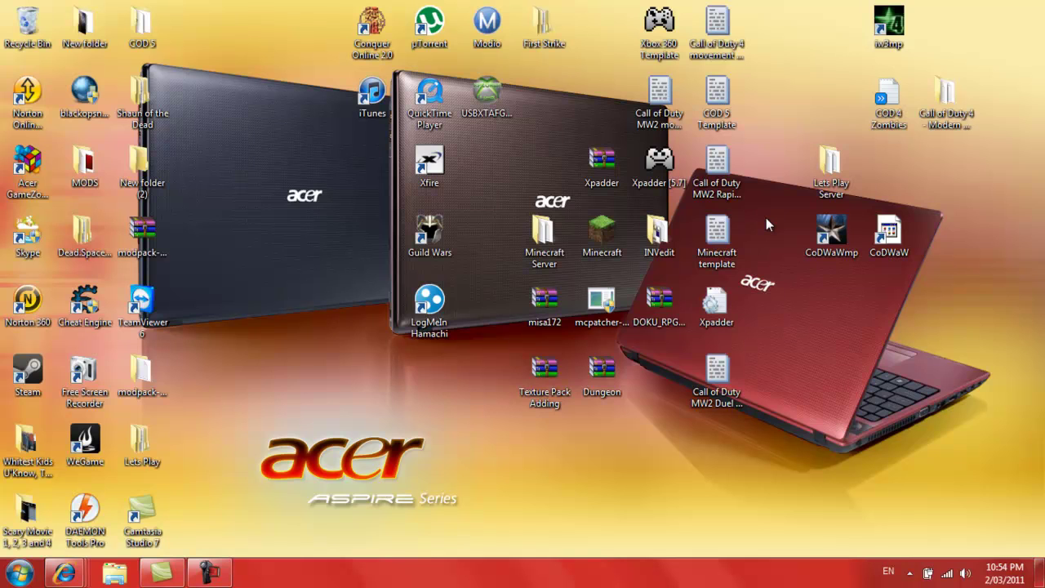